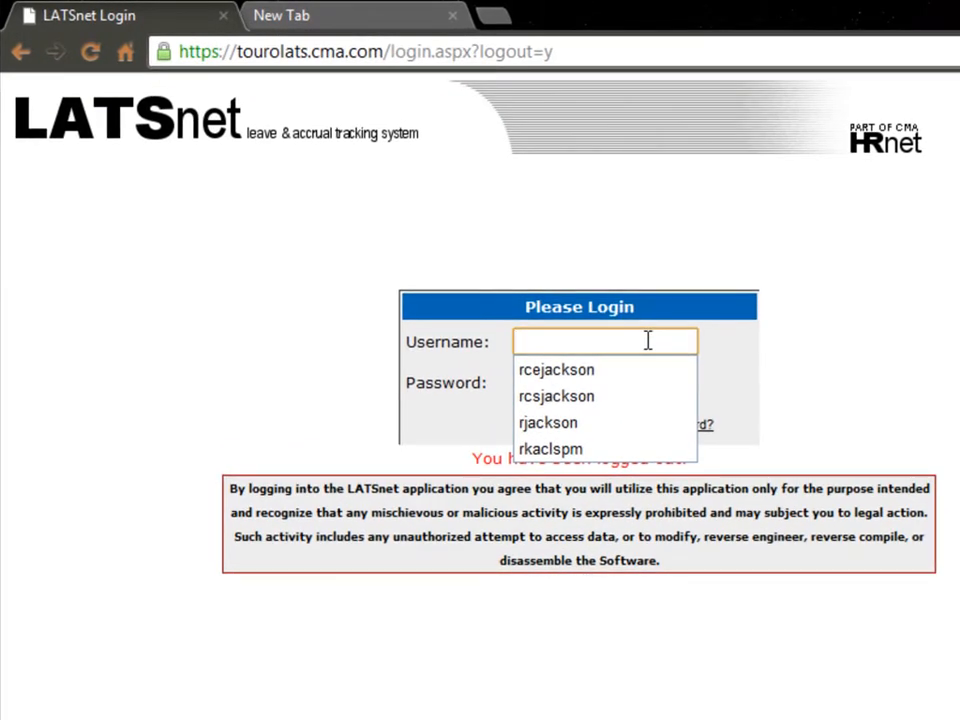
Log in to LATSnet with the employee's username and account password
left_click(864, 363)
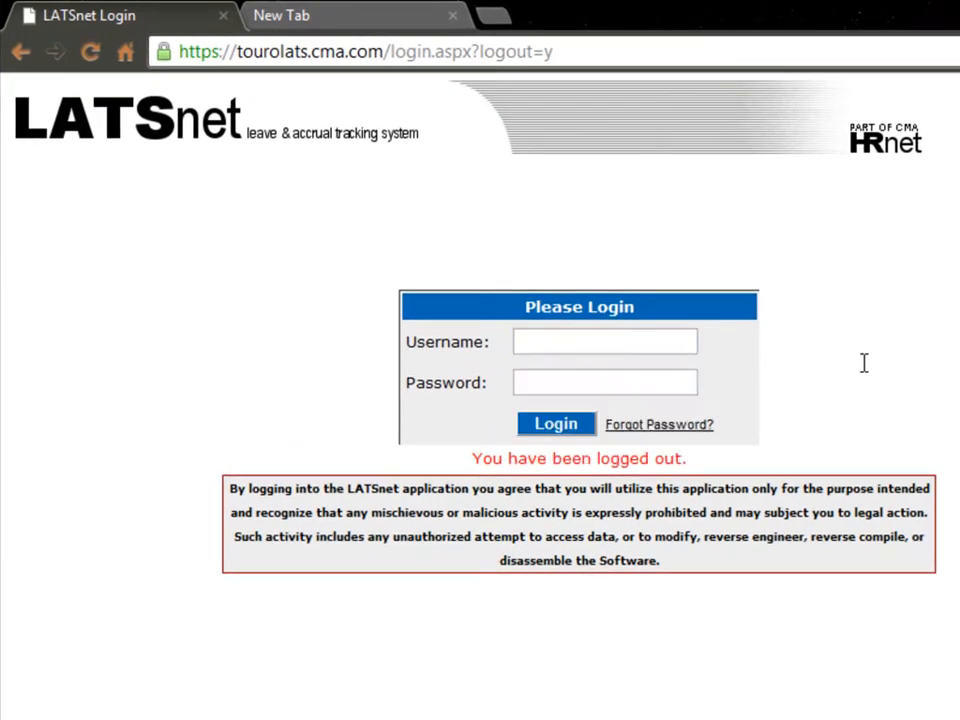
left_click(534, 347)
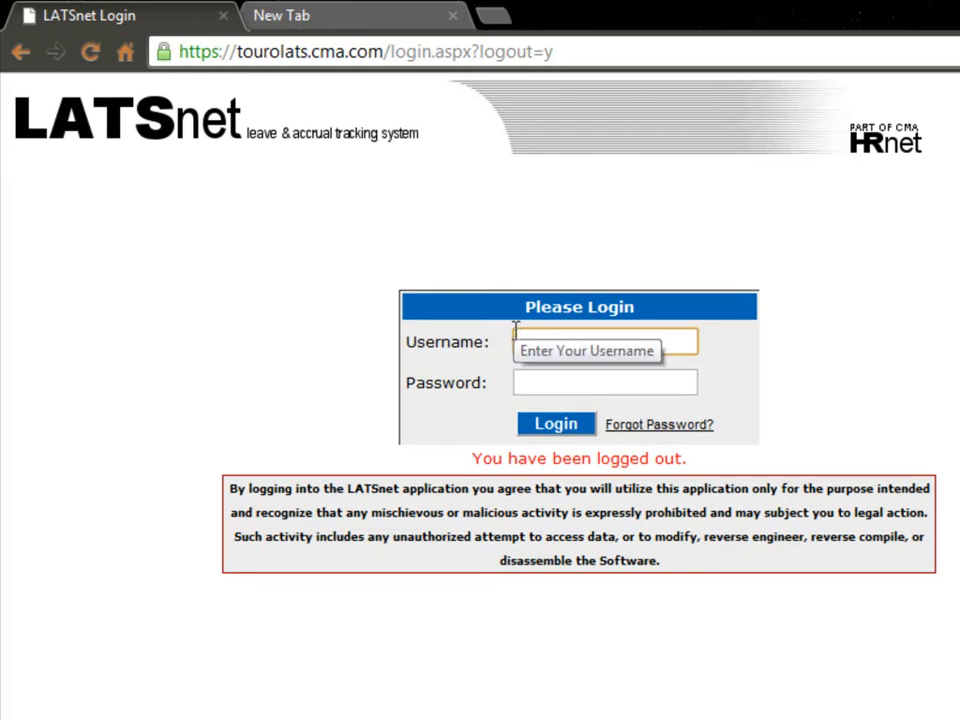
type("rce")
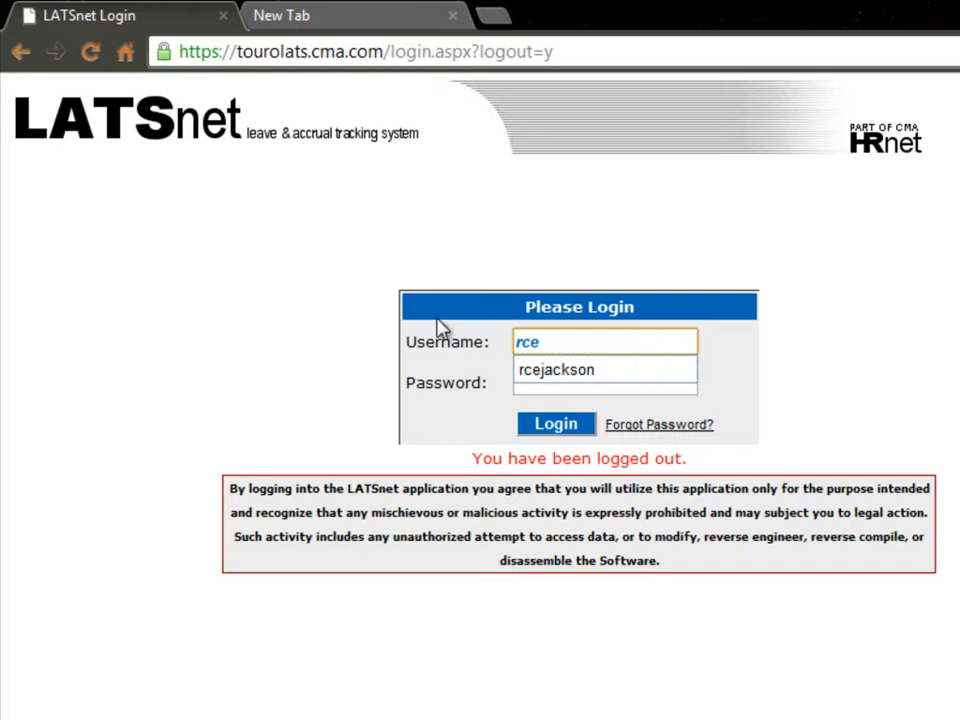
left_click(549, 372)
left_click(549, 383)
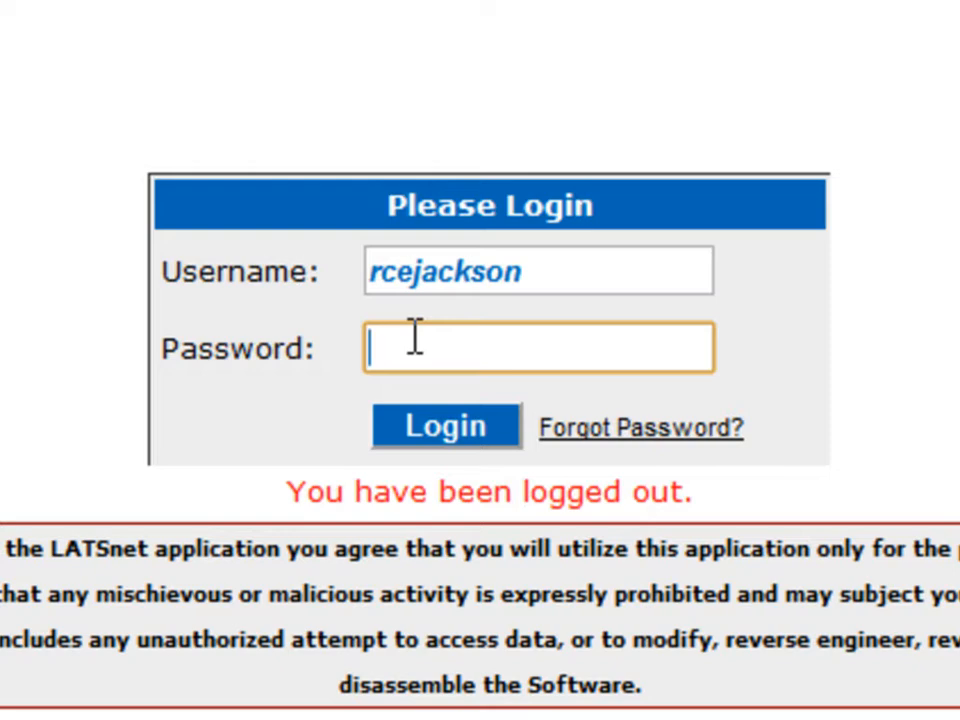
type("********")
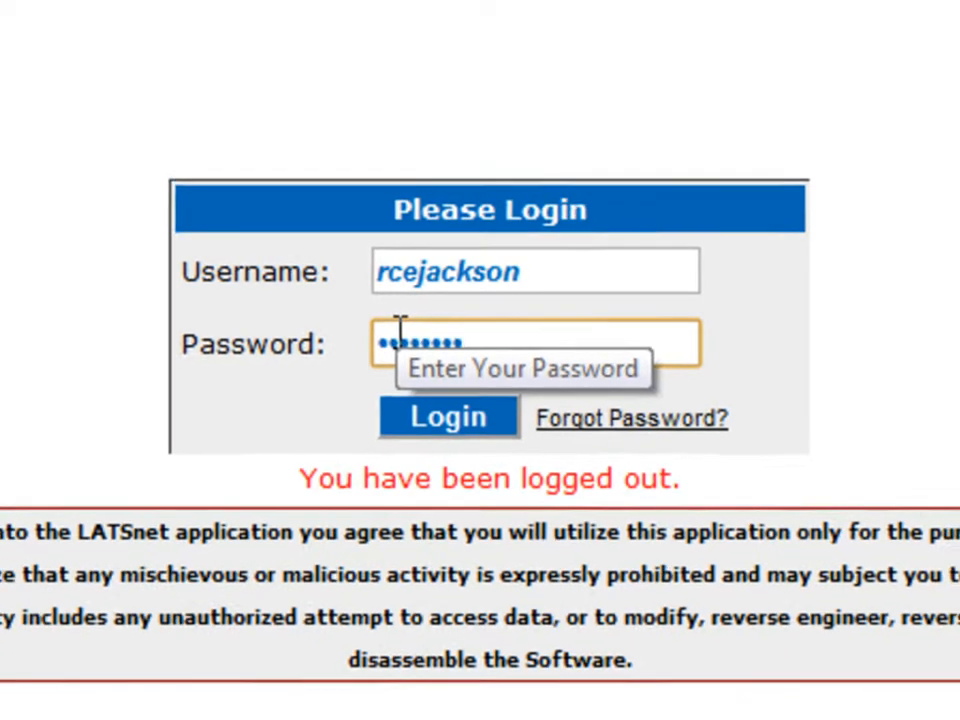
key("Return")
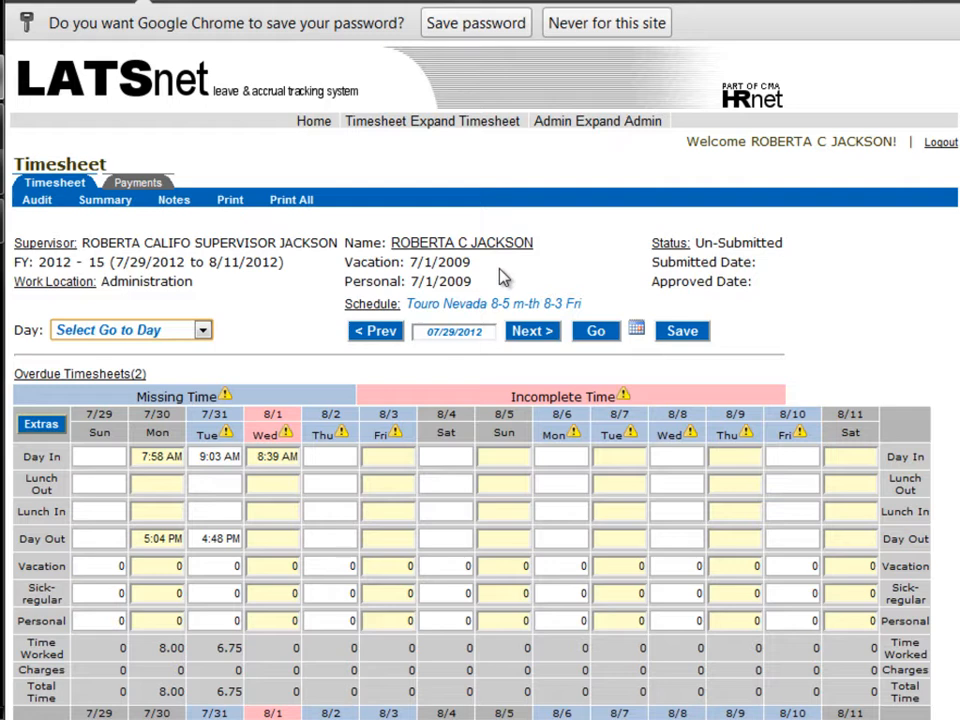
Look over the current pay period's timesheet grid and the Balances and Earnings table
scroll(503, 277, "down", 2)
scroll(503, 277, "up", 1)
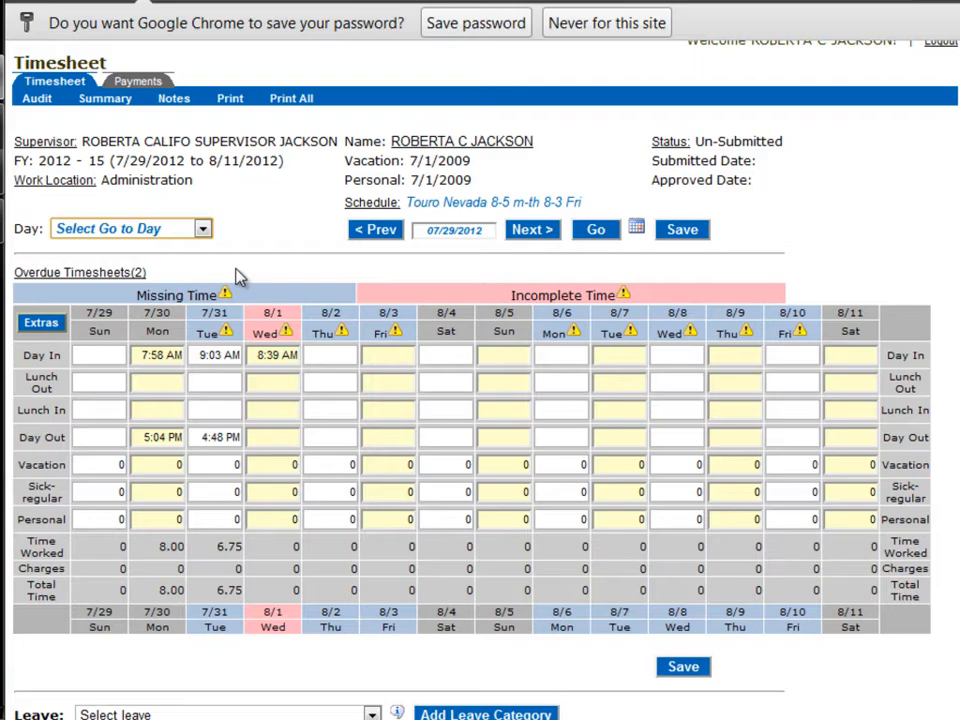
scroll(379, 332, "down", 3)
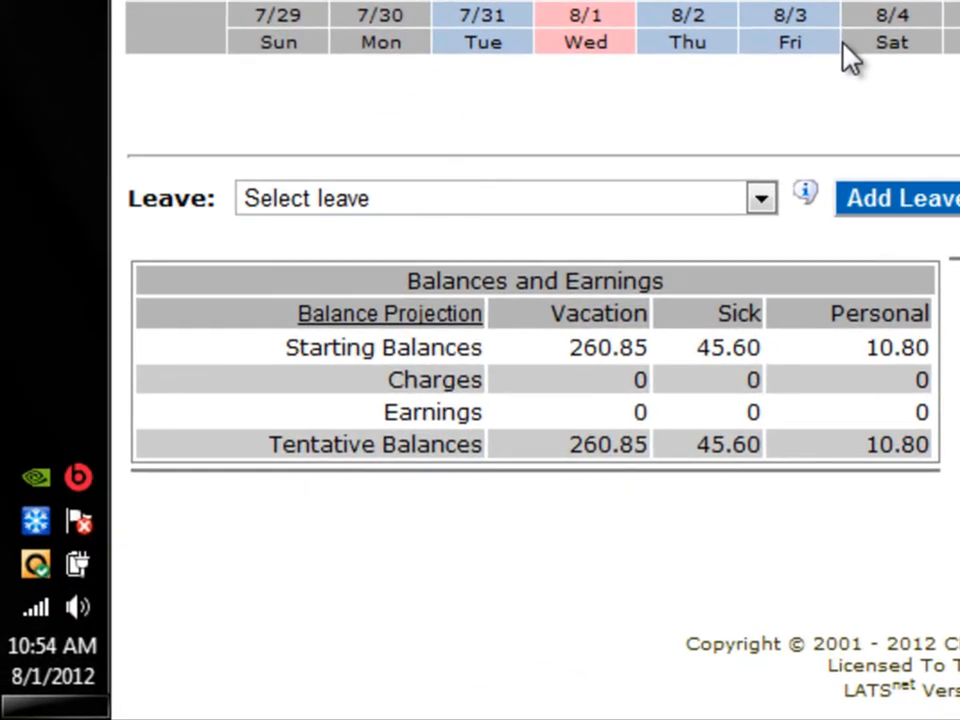
scroll(850, 56, "up", 6)
scroll(850, 52, "down", 3)
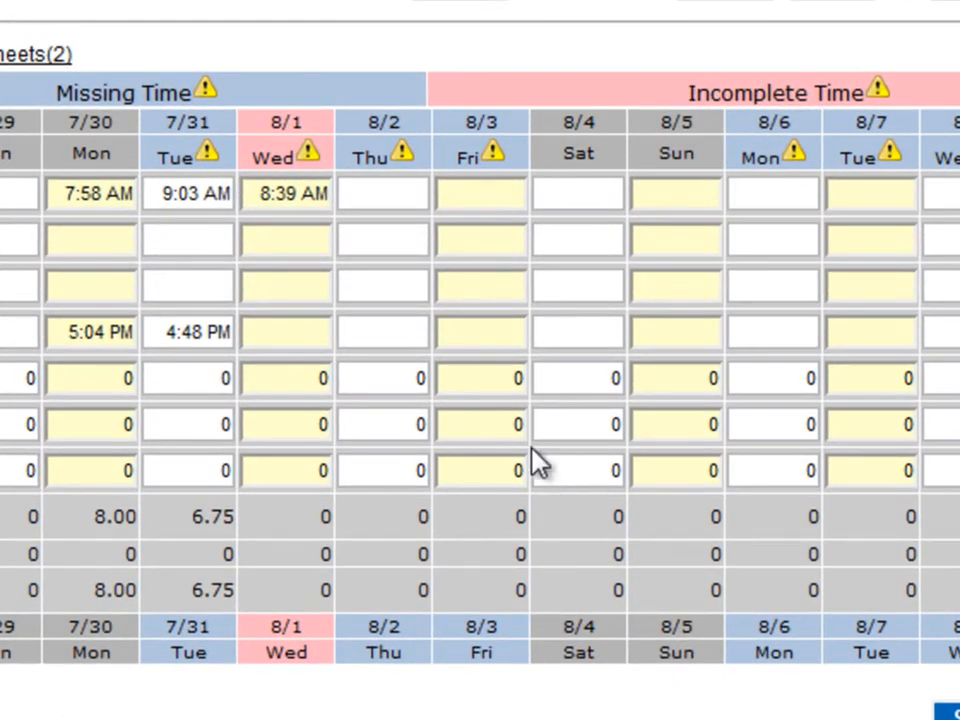
Change the Day In time for Wednesday 8/1 to 0800, with no leftover AM/PM letters
left_click(326, 196)
left_click(318, 192)
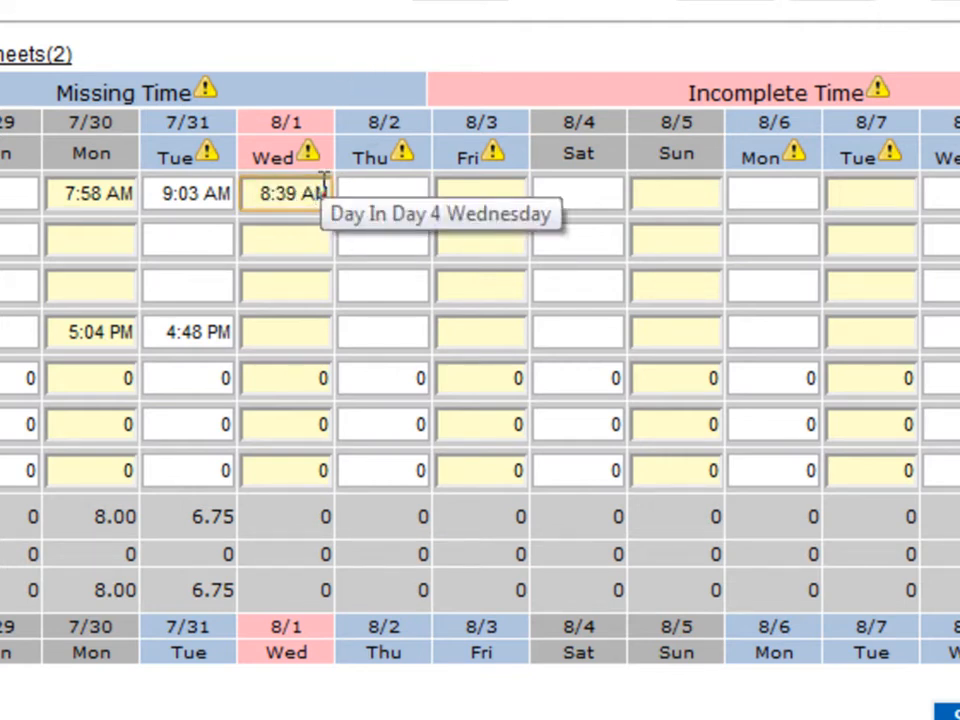
key("BackSpace")
key("BackSpace")
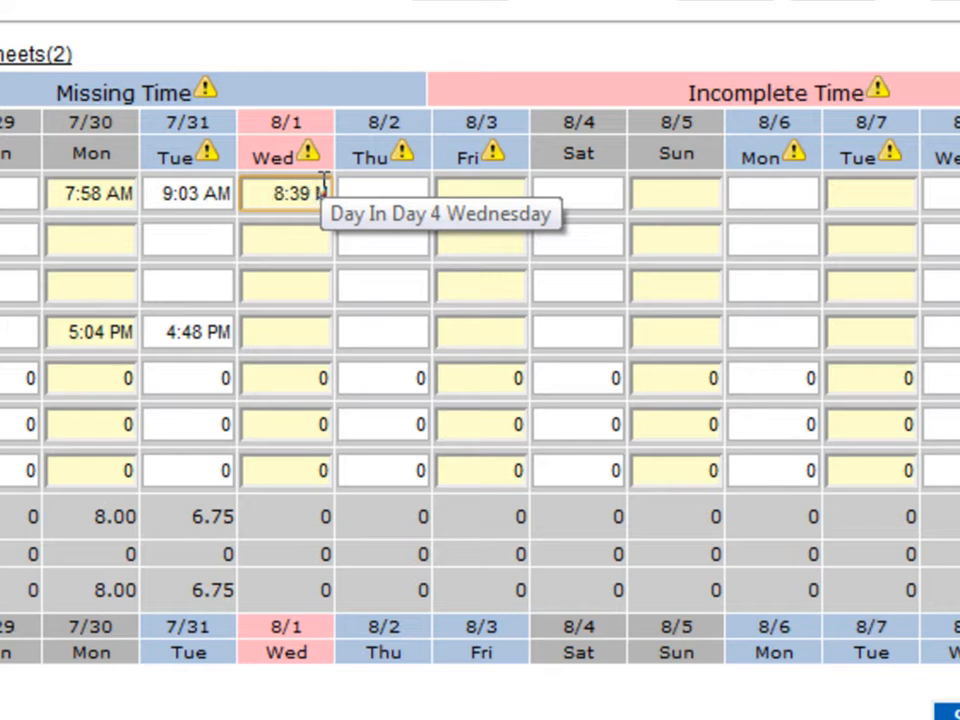
key("BackSpace")
key("BackSpace")
key("BackSpace")
key("BackSpace")
key("BackSpace")
type("0800M")
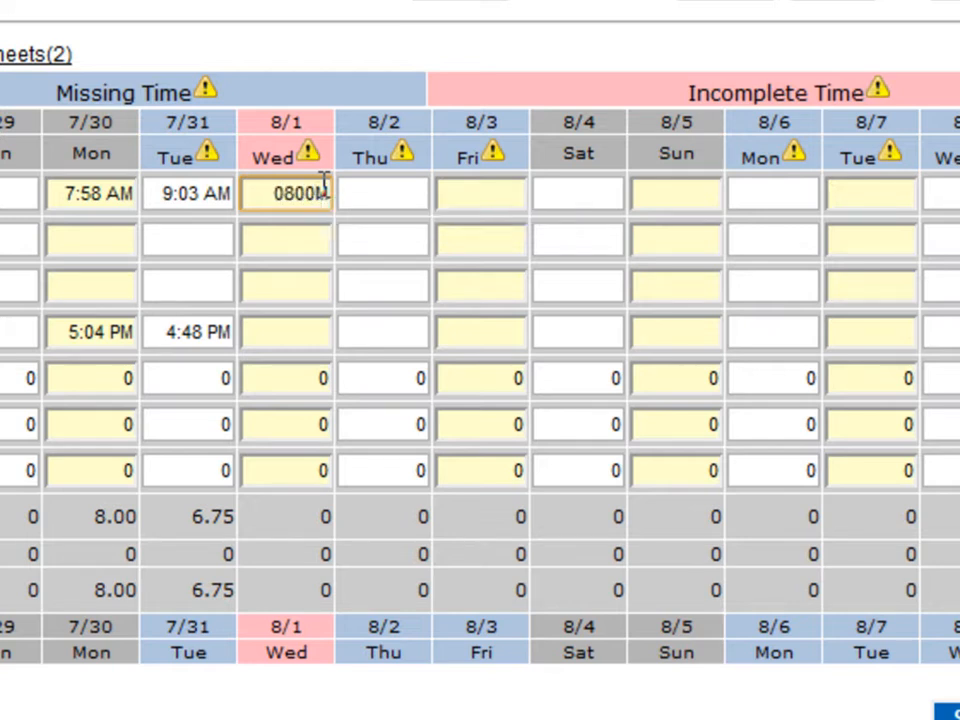
left_click(305, 328)
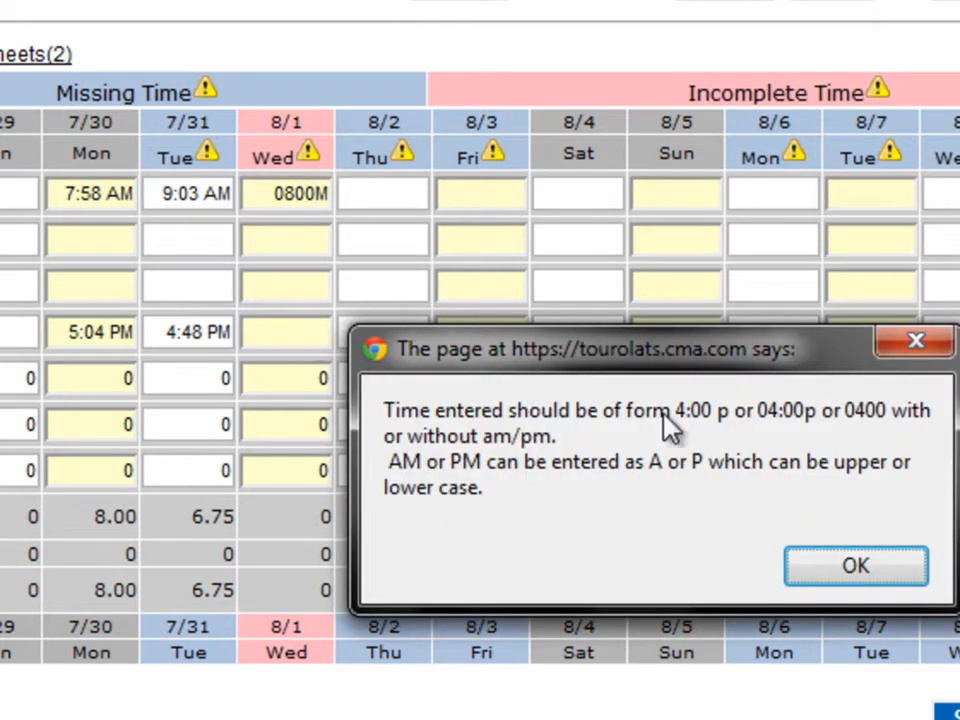
left_click(834, 578)
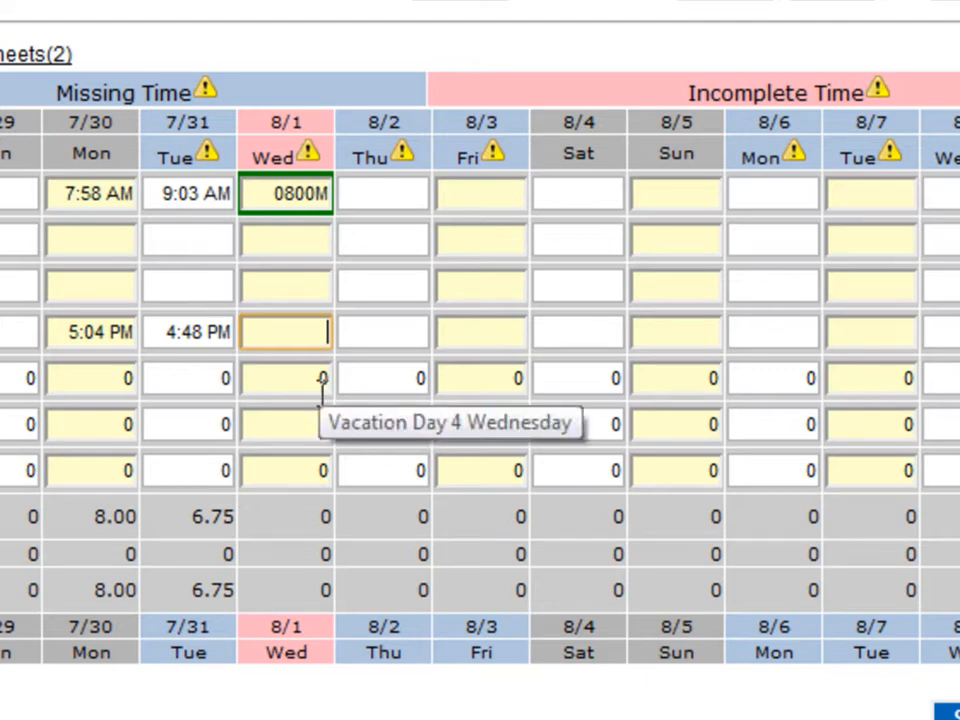
left_click(329, 193)
key("BackSpace")
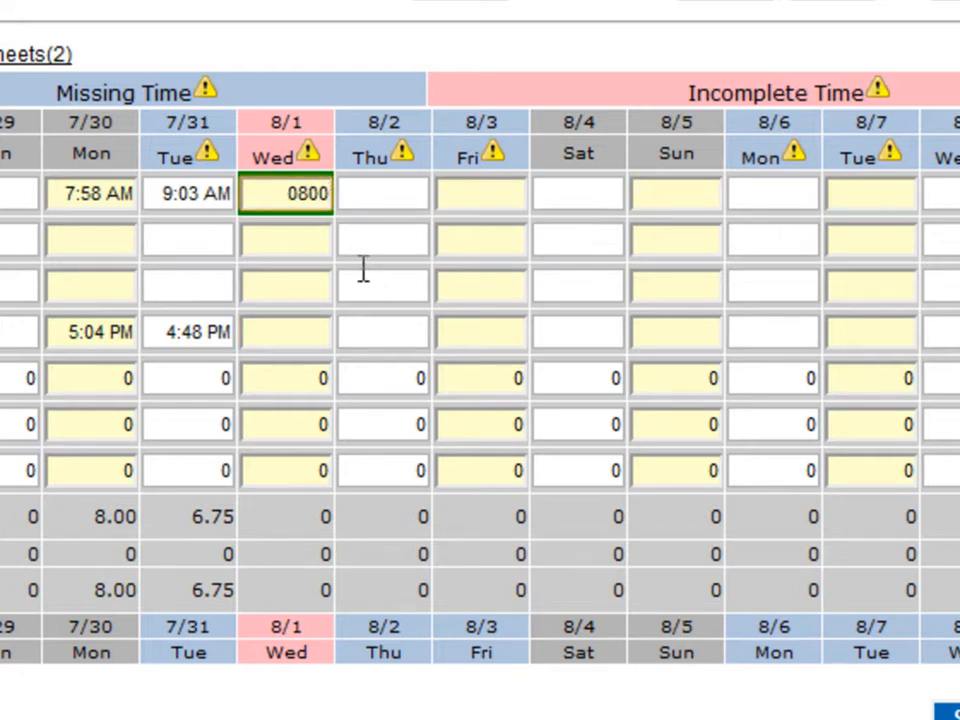
Enter 0430 as the Day Out time for Wednesday 8/1 and save the timesheet
left_click(303, 338)
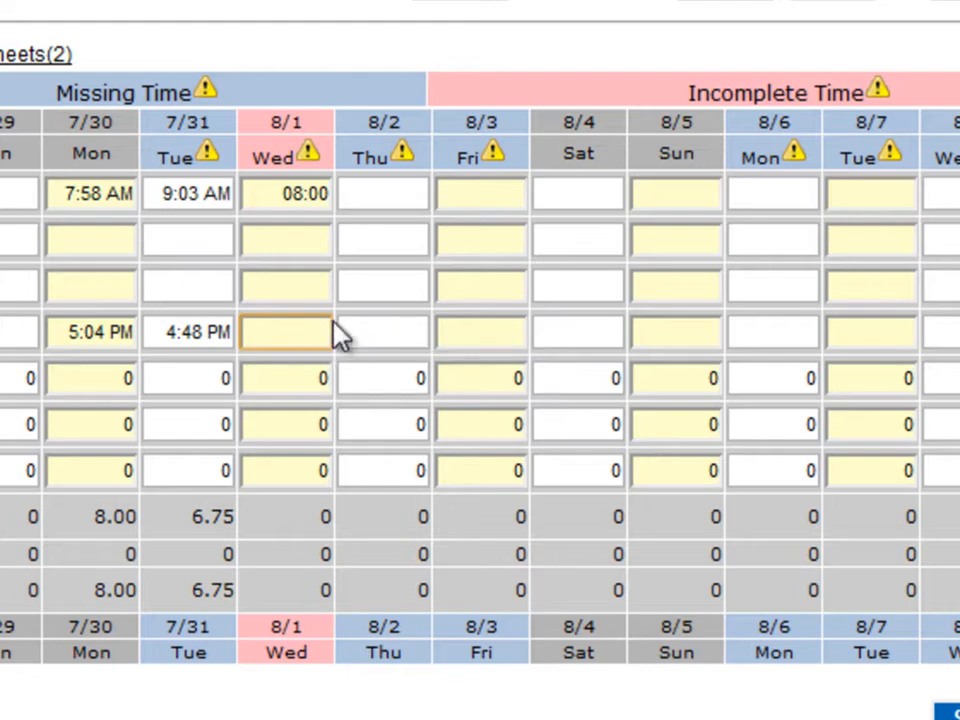
type("0430")
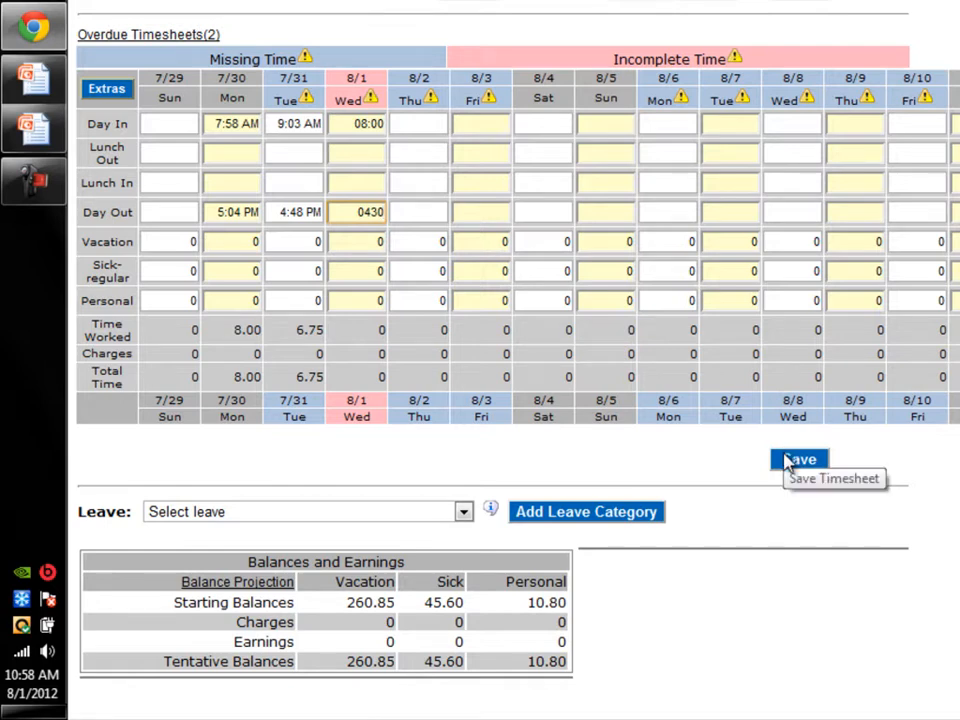
left_click(787, 459)
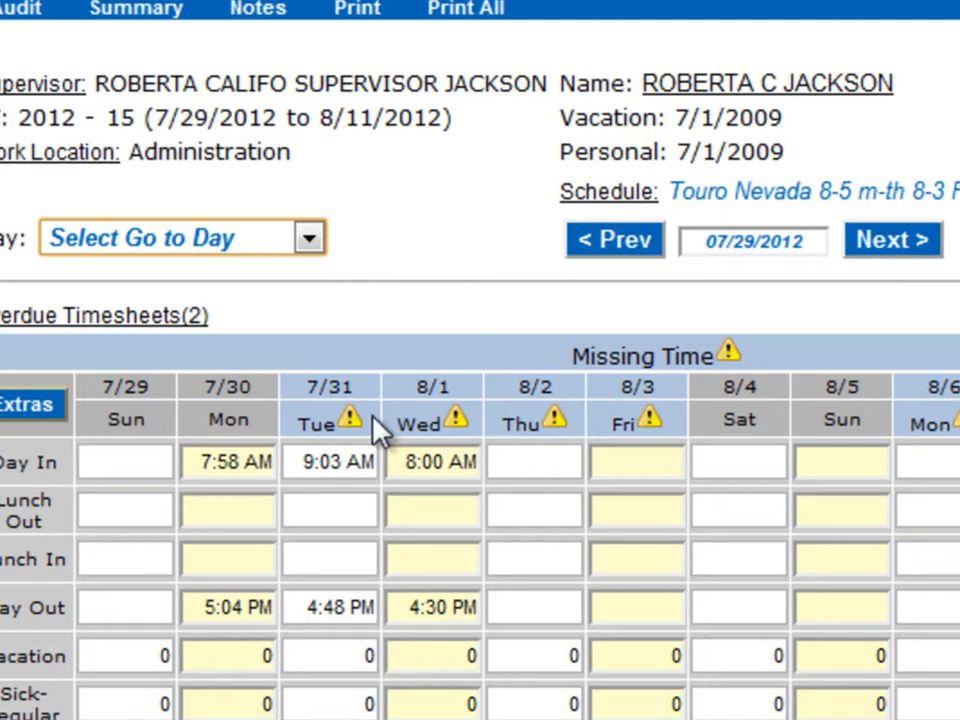
Add the leave category "Daily Adj - Daily Balance Adjustment" to the timesheet
mouse_move(460, 428)
scroll(480, 360, "down", 5)
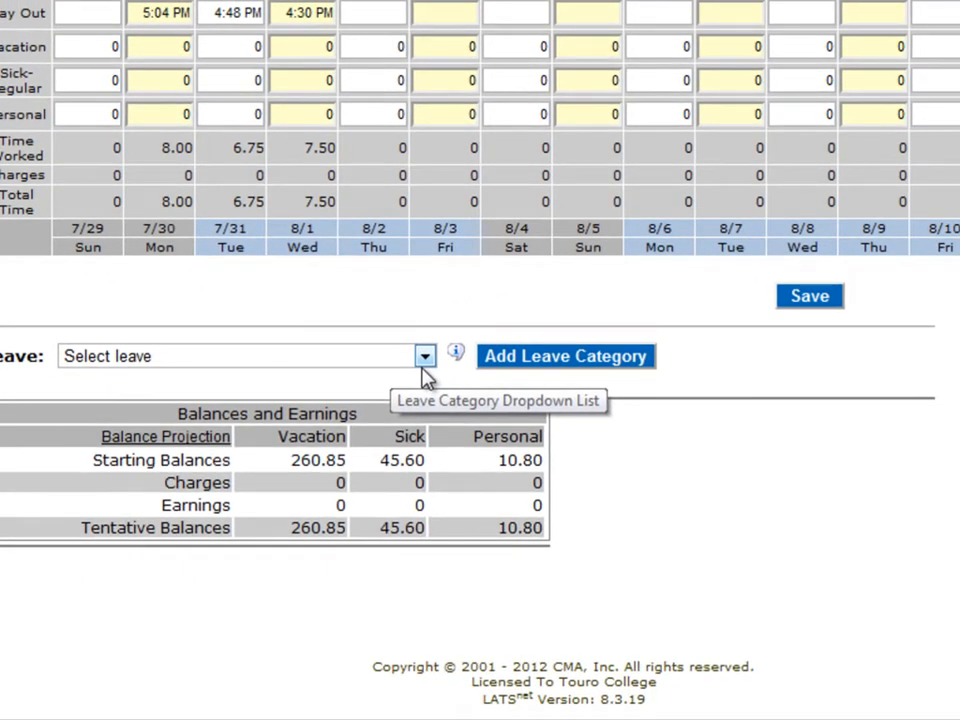
left_click(424, 360)
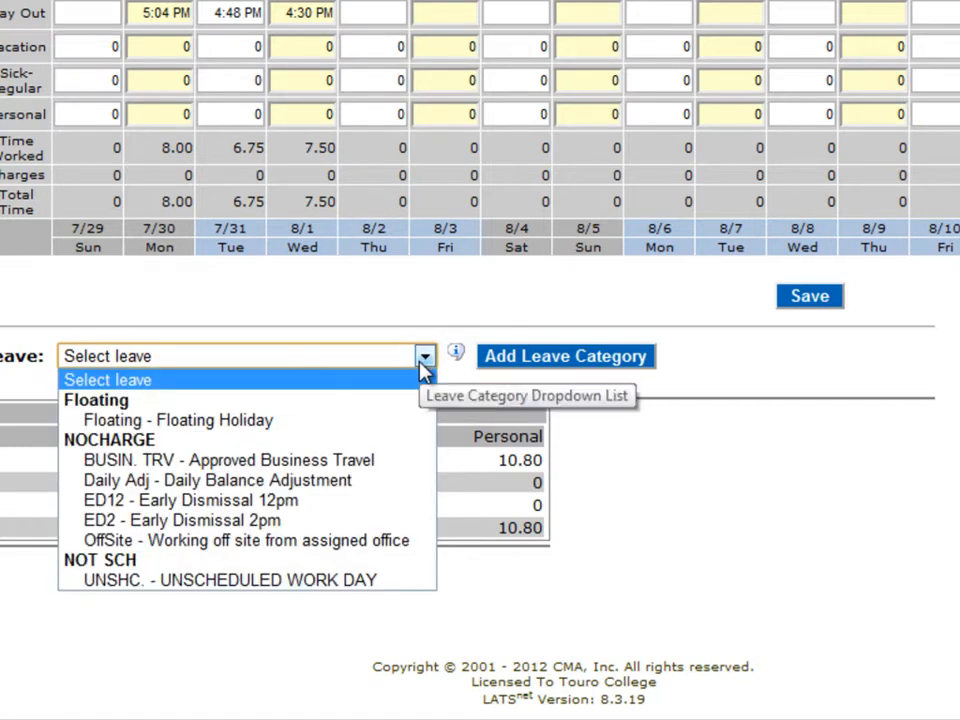
left_click(343, 481)
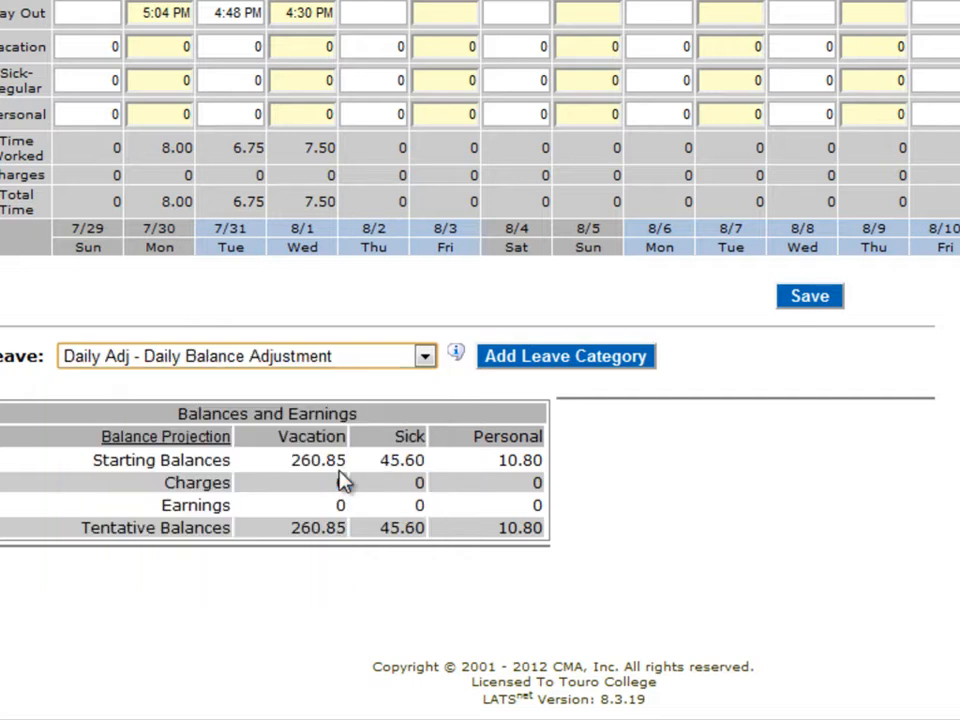
left_click(578, 360)
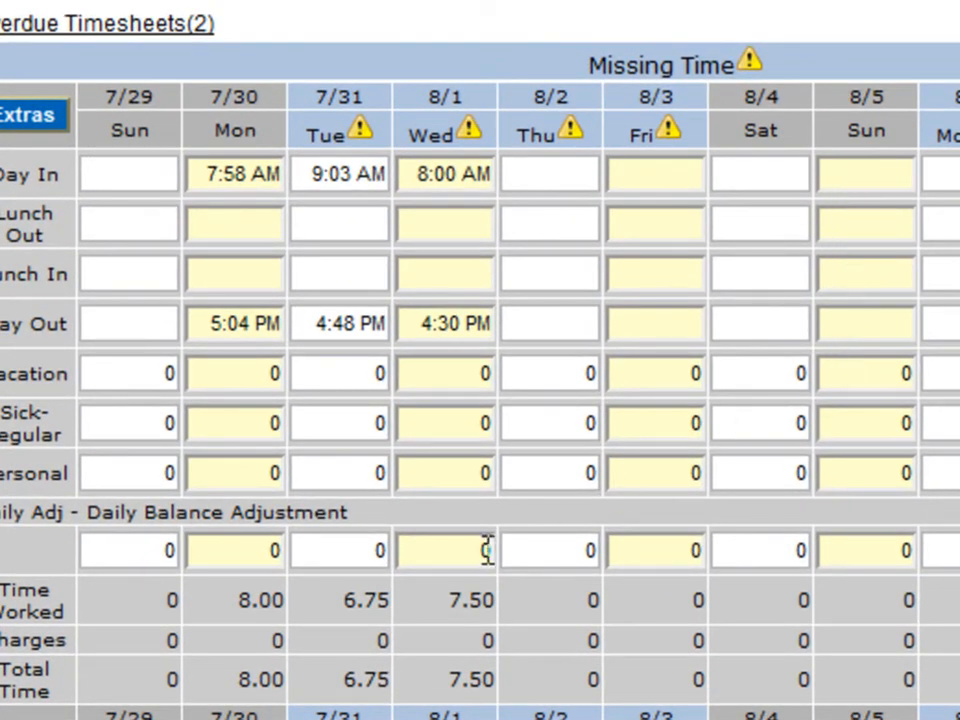
Set the Daily Balance Adjustment for Wednesday 8/1 to .50 and save the timesheet
left_click(489, 552)
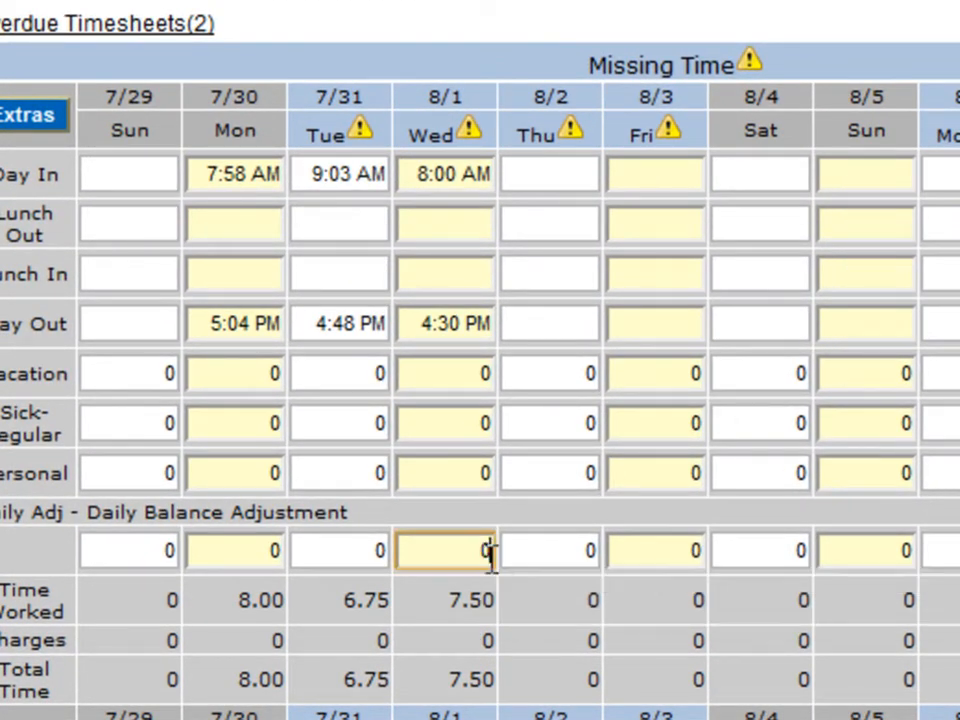
key("BackSpace")
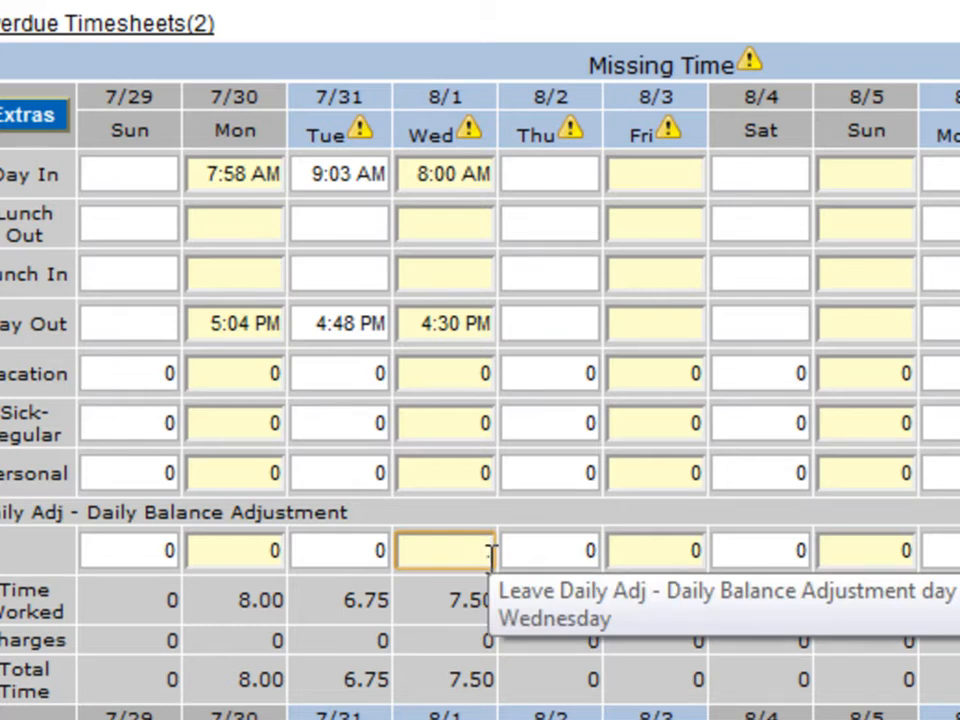
type(".50")
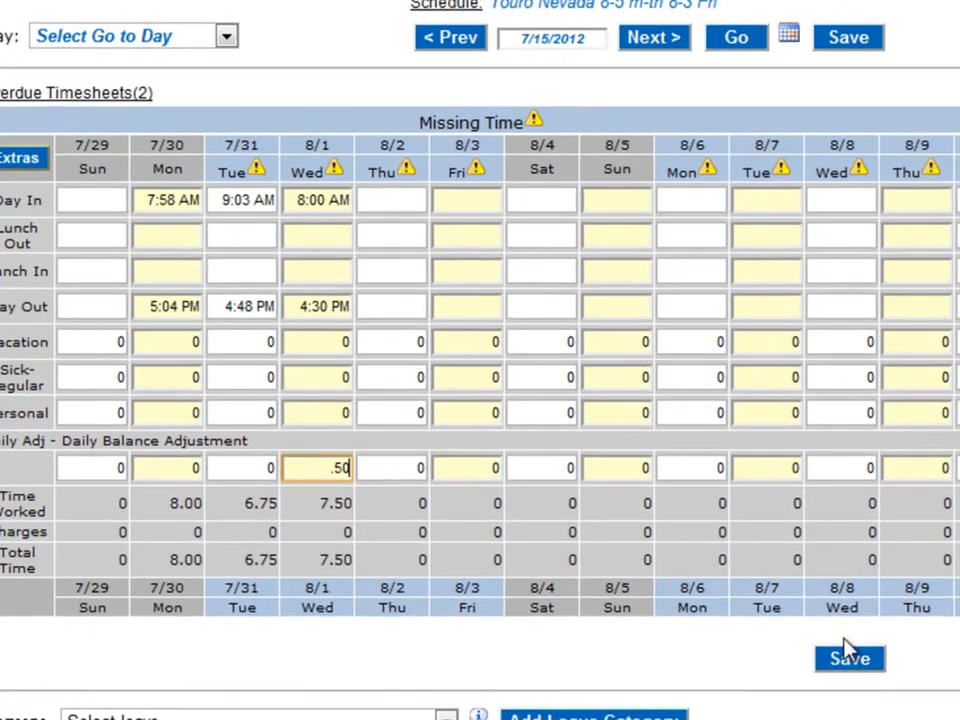
left_click(871, 659)
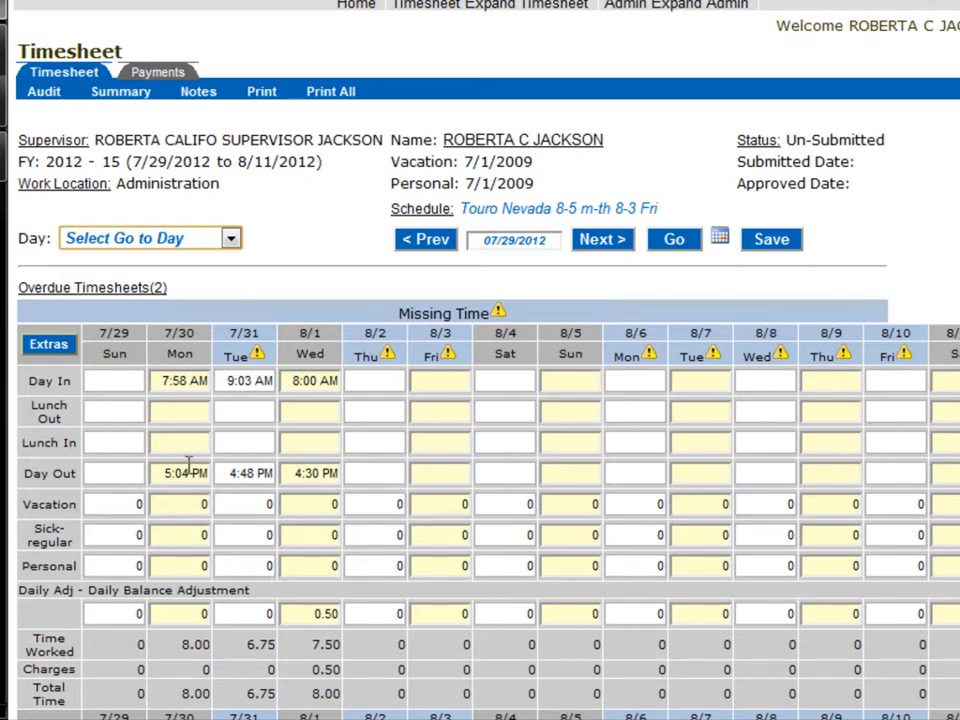
Enter 8 vacation hours for Thursday 8/2 and 6 for Friday 8/3, and save the timesheet
left_click(396, 504)
double_click(399, 502)
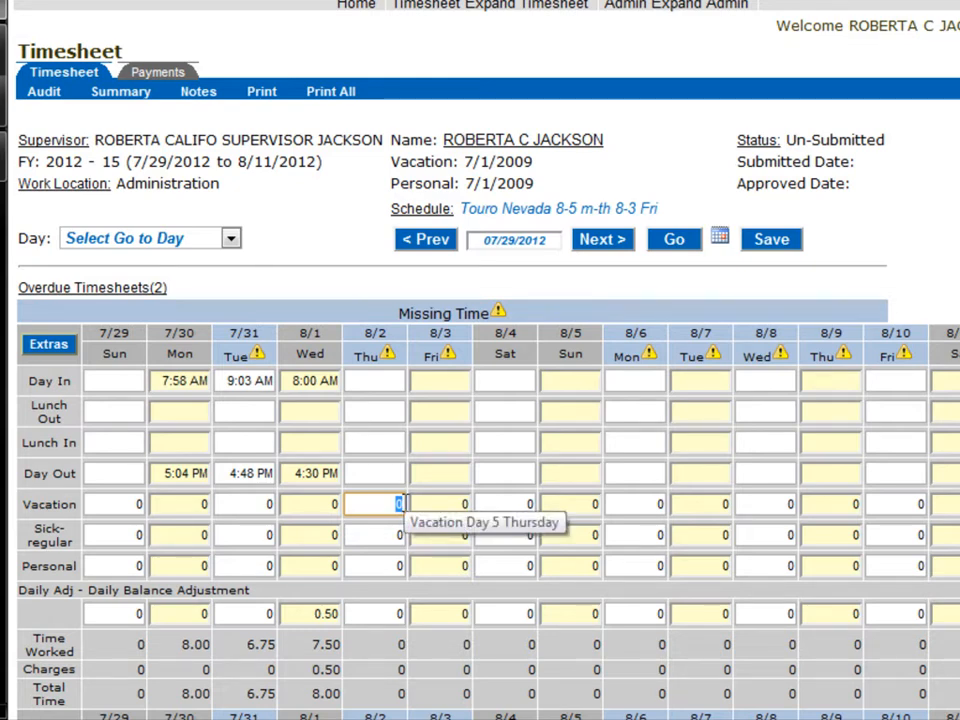
type("8")
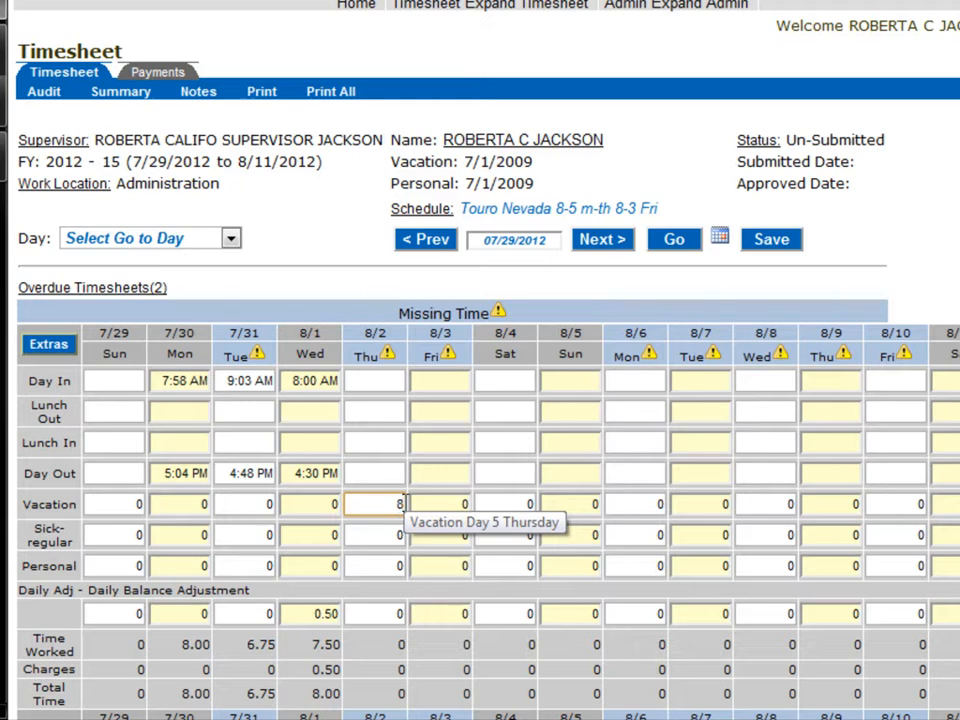
key("Tab")
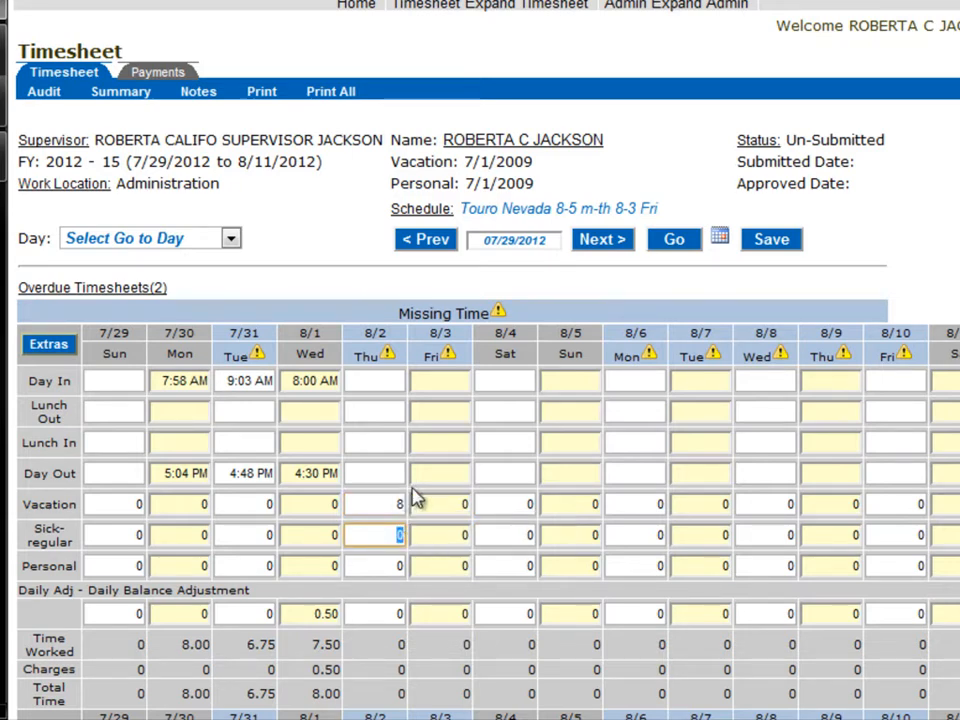
left_click(451, 504)
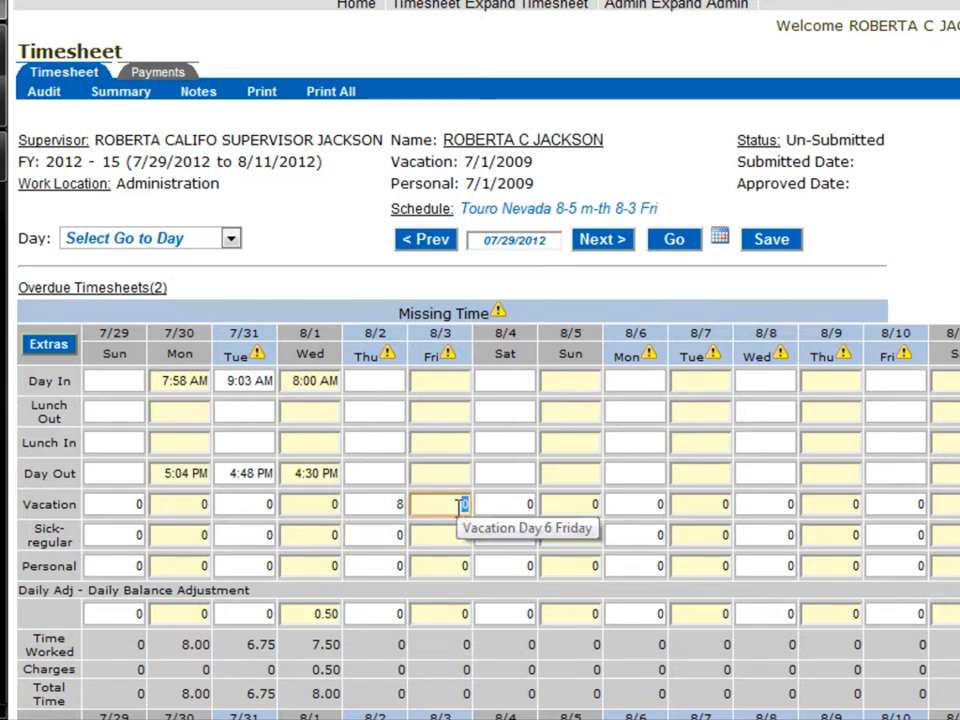
type("6")
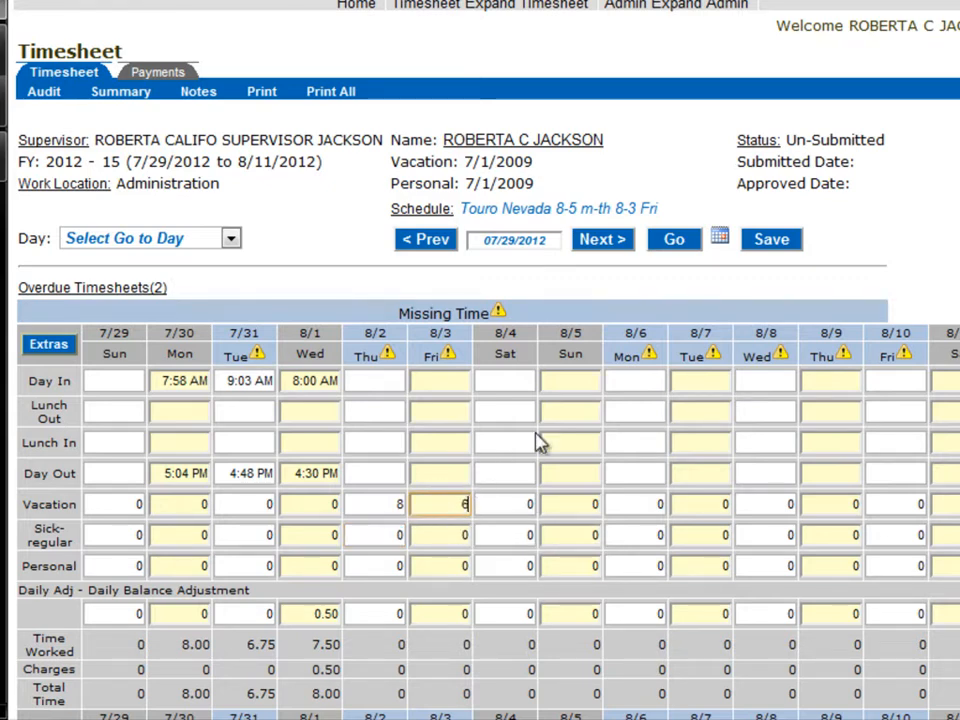
left_click(758, 250)
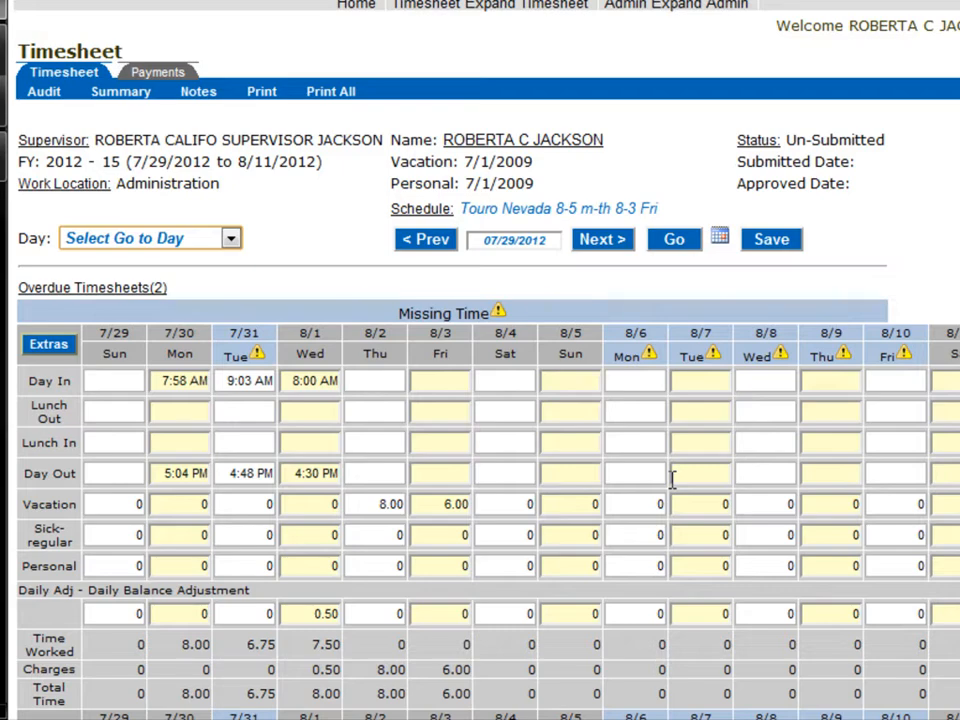
Use the date calendar to go to the timesheet for the 7/15/2012 to 7/28/2012 pay period
scroll(675, 549, "down", 5)
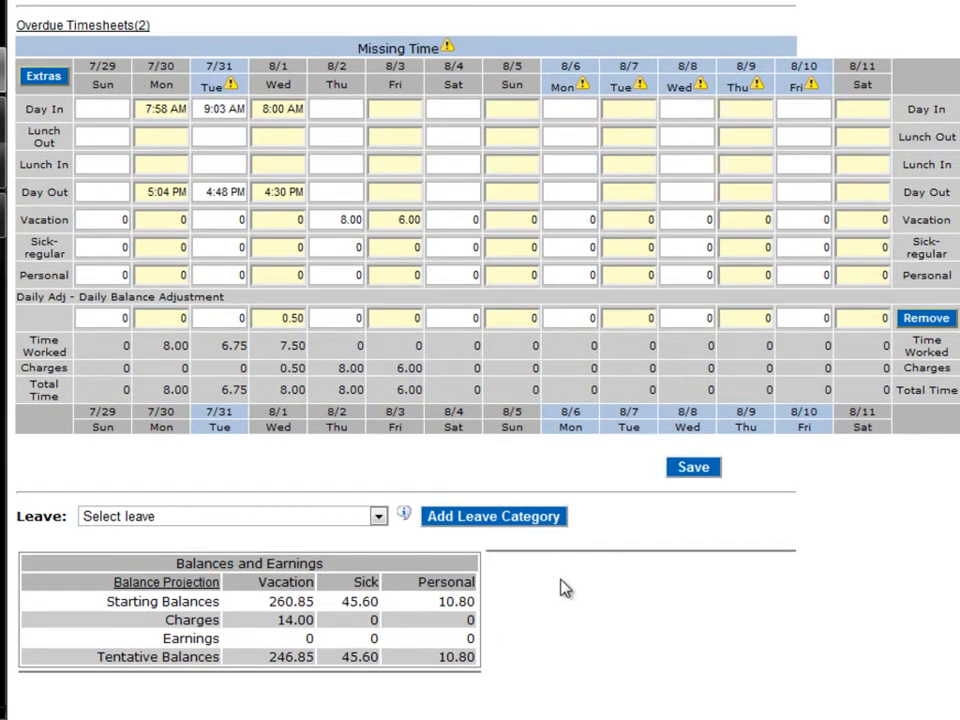
scroll(561, 588, "up", 1)
scroll(616, 525, "up", 2)
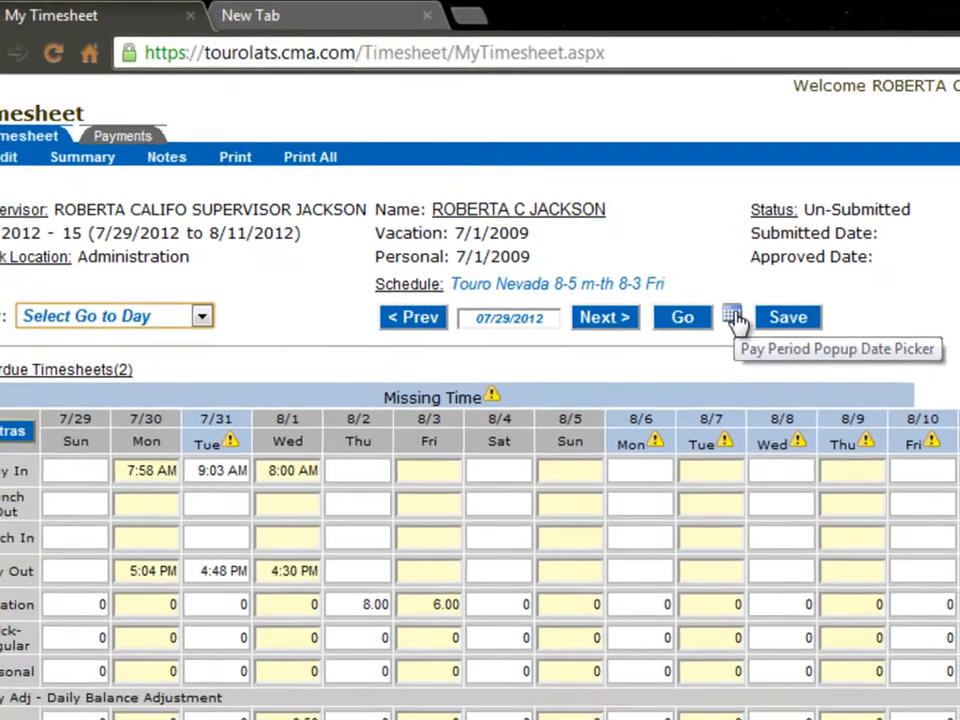
left_click(698, 442)
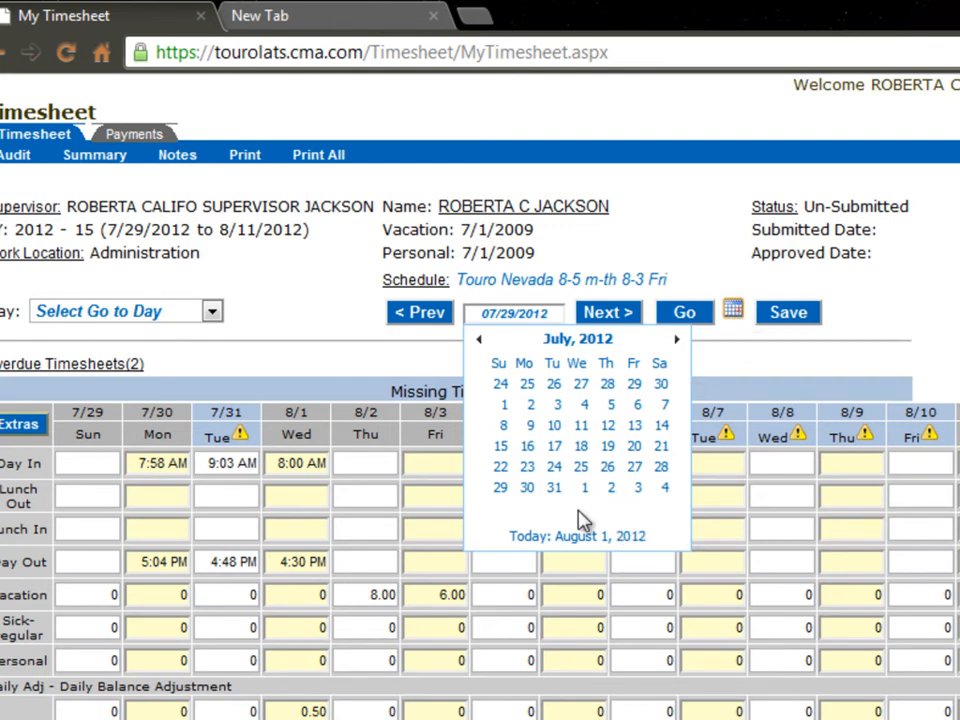
left_click(530, 472)
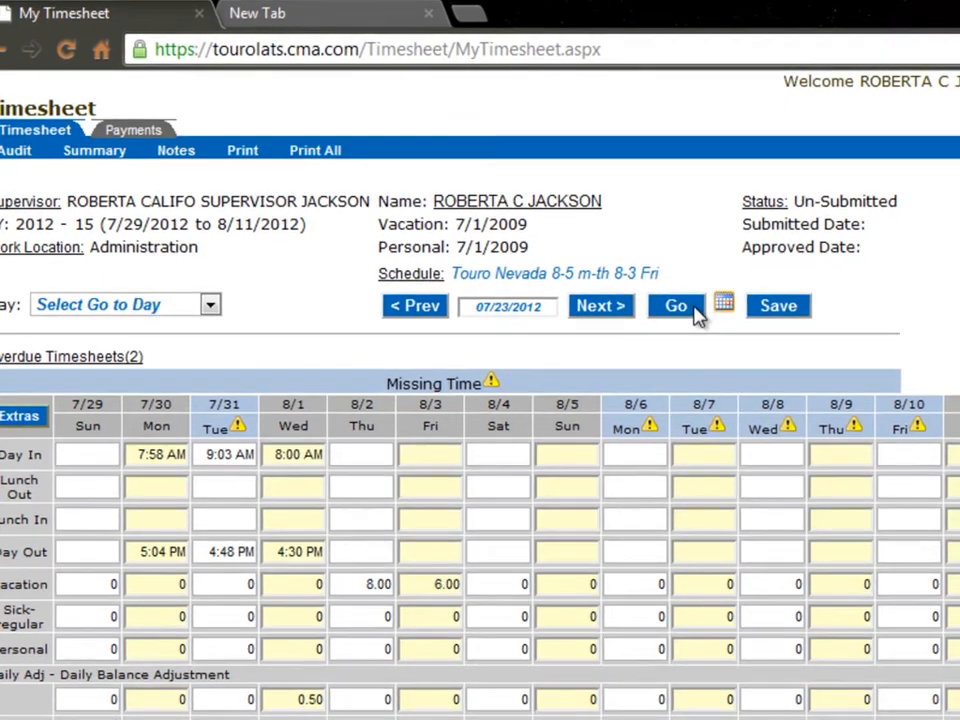
left_click(698, 316)
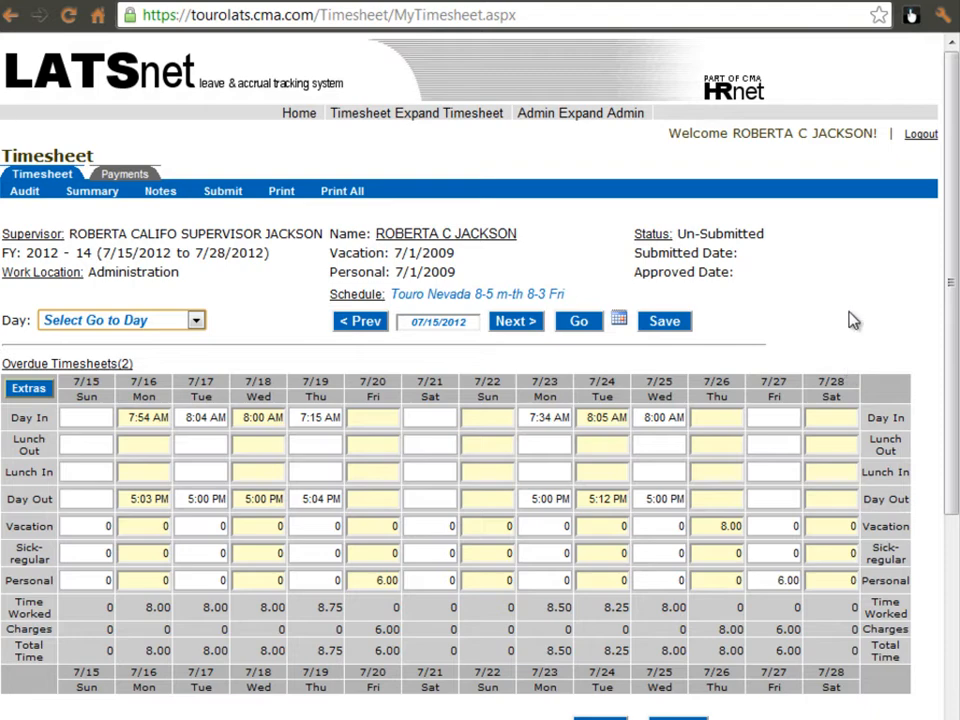
Submit the 7/15/2012 to 7/28/2012 timesheet with the attendance certification accepted, and unsubmit it again
scroll(853, 320, "down", 1)
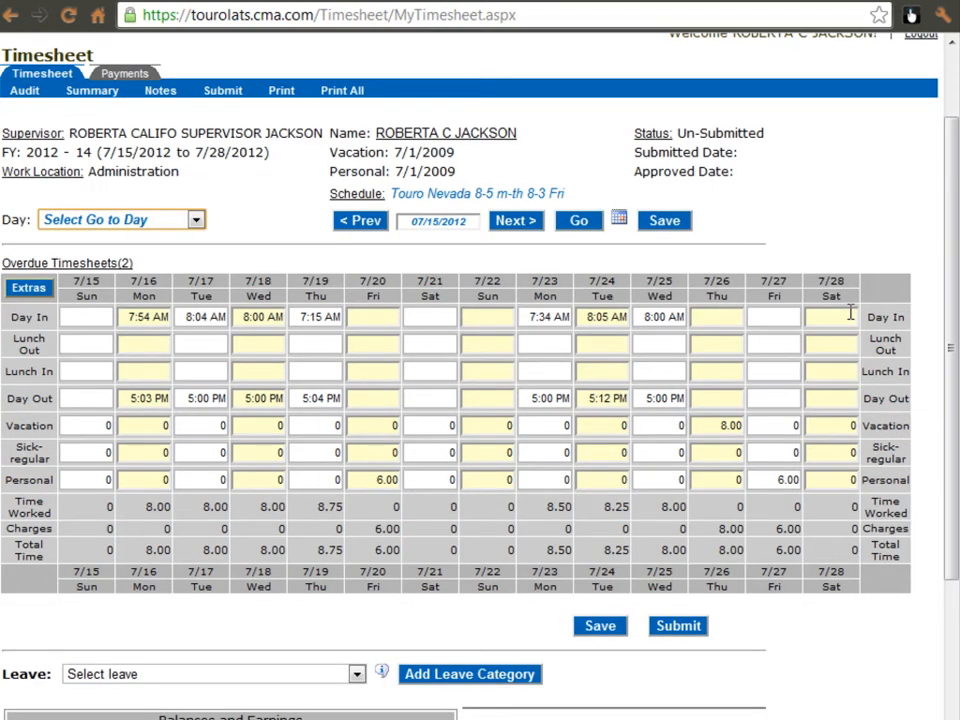
scroll(851, 314, "up", 1)
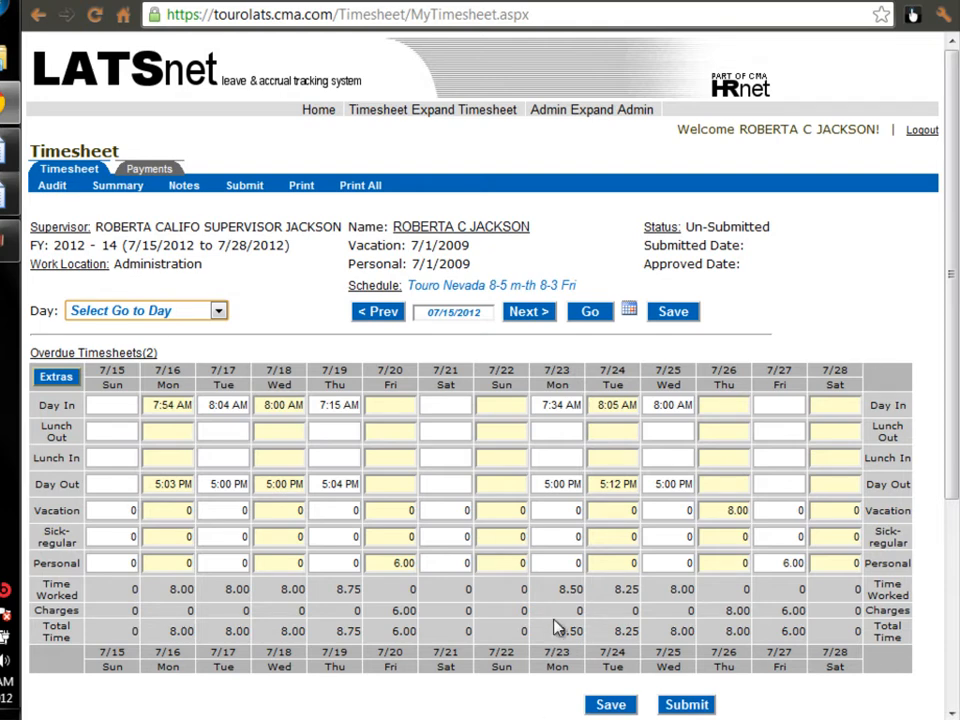
left_click(672, 705)
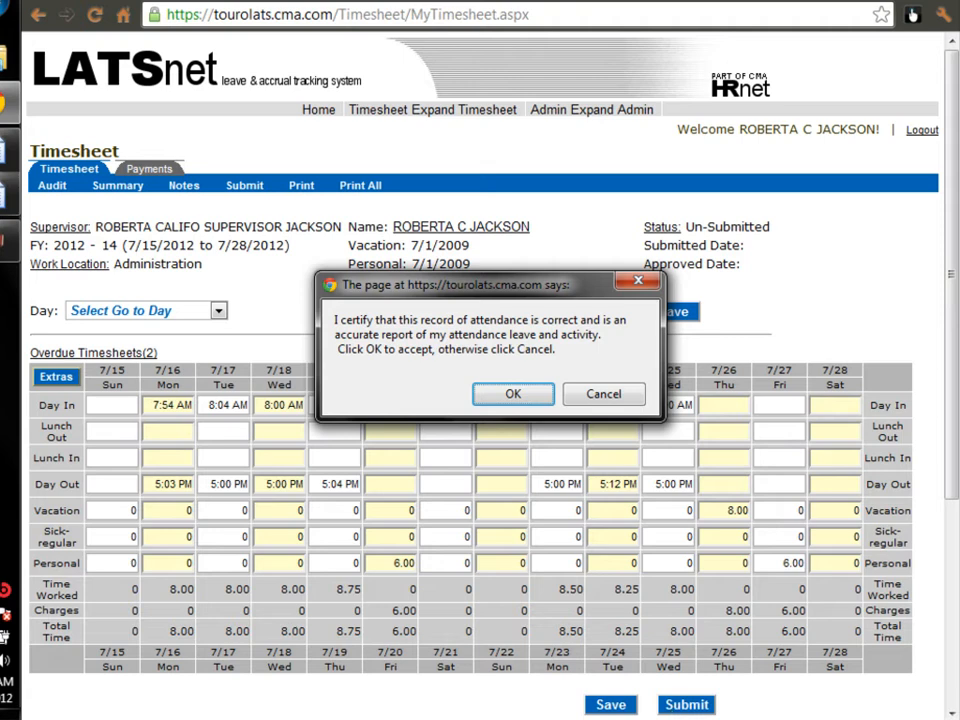
left_click(515, 394)
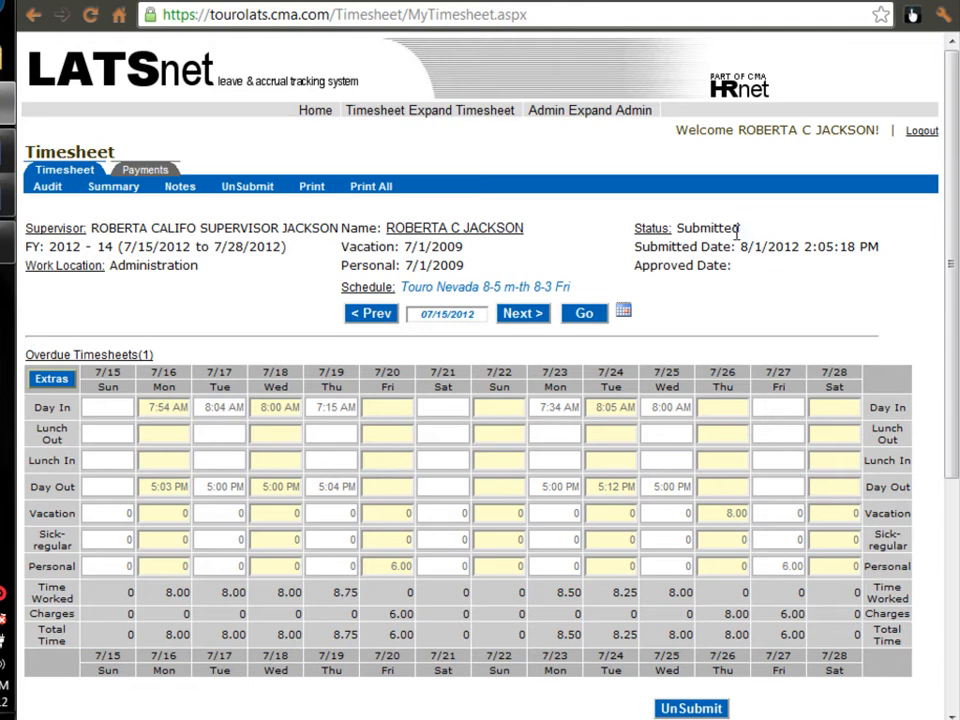
left_click(690, 708)
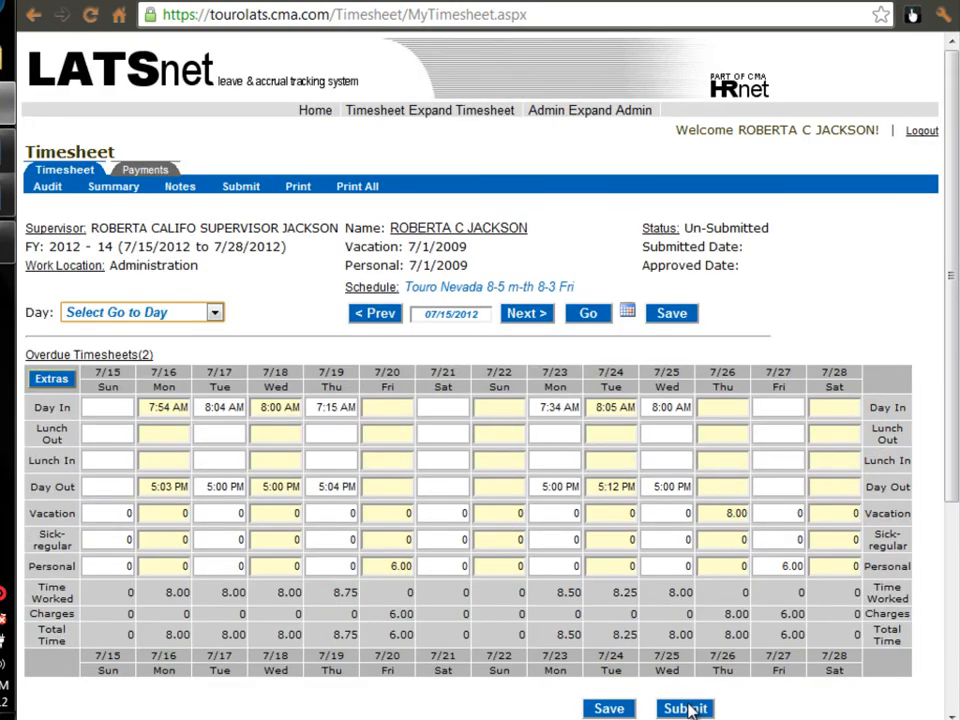
Replace the personal hours for Friday 7/20 with 6 vacation hours and save the timesheet
left_click(384, 566)
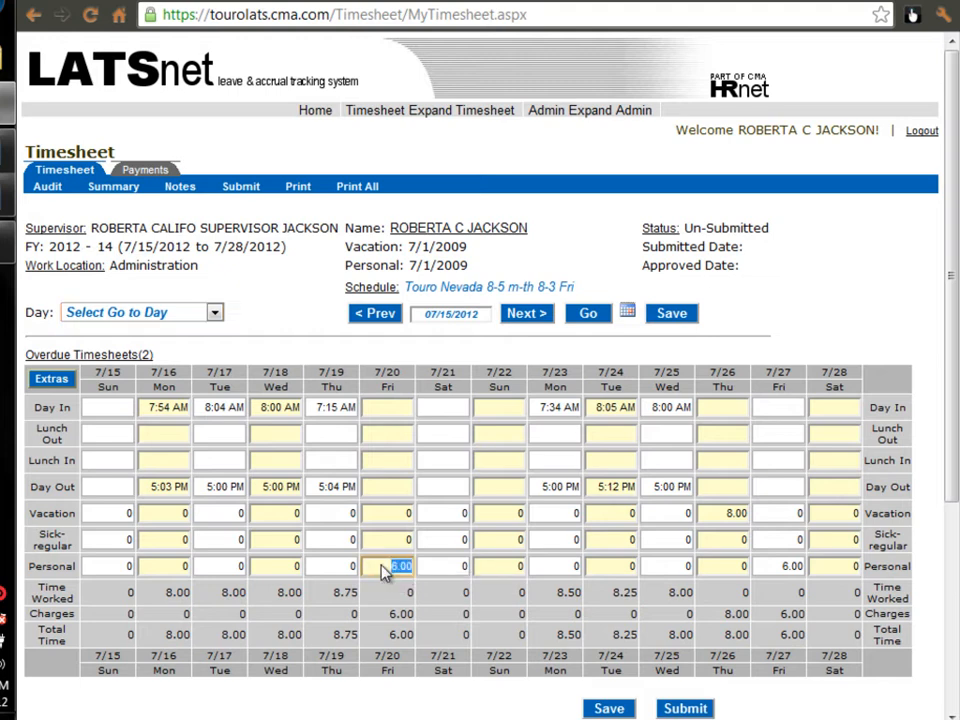
left_click(383, 566)
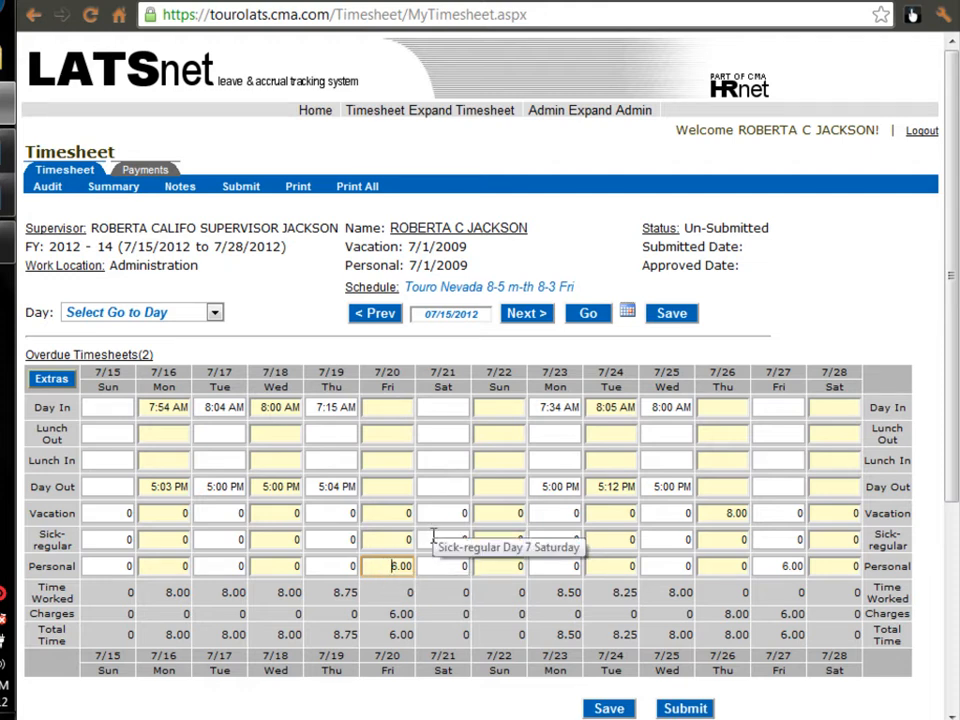
double_click(400, 565)
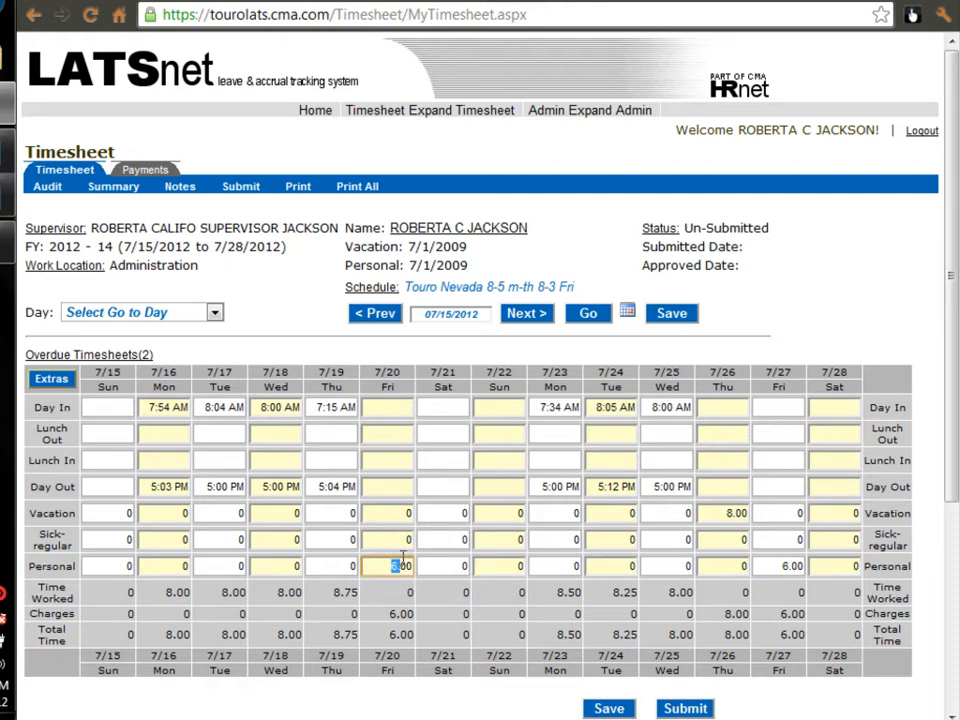
key("BackSpace")
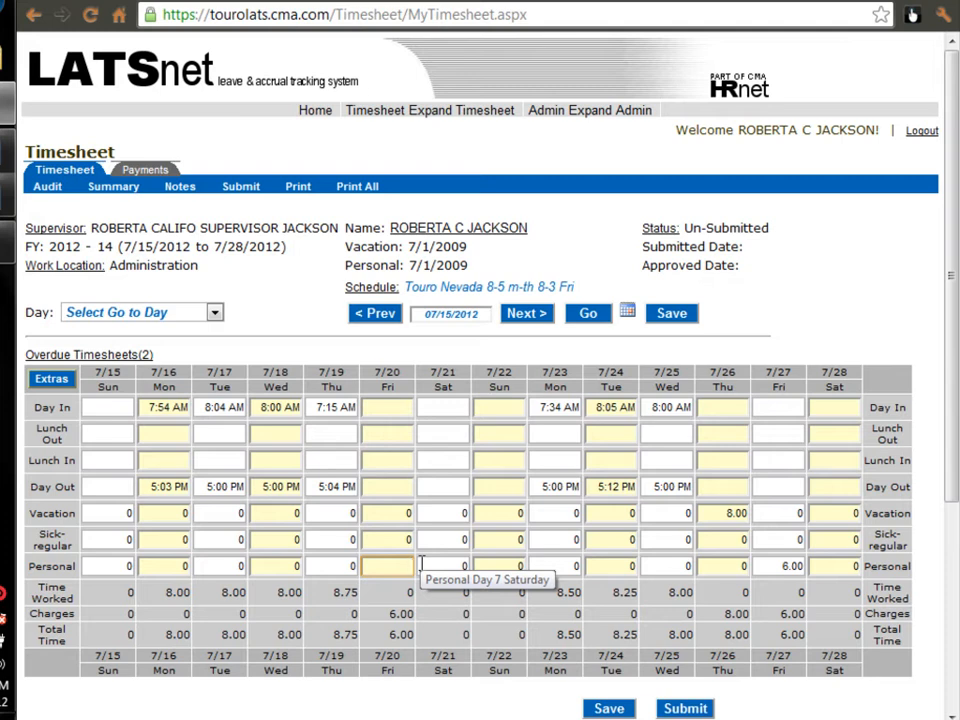
left_click(386, 513)
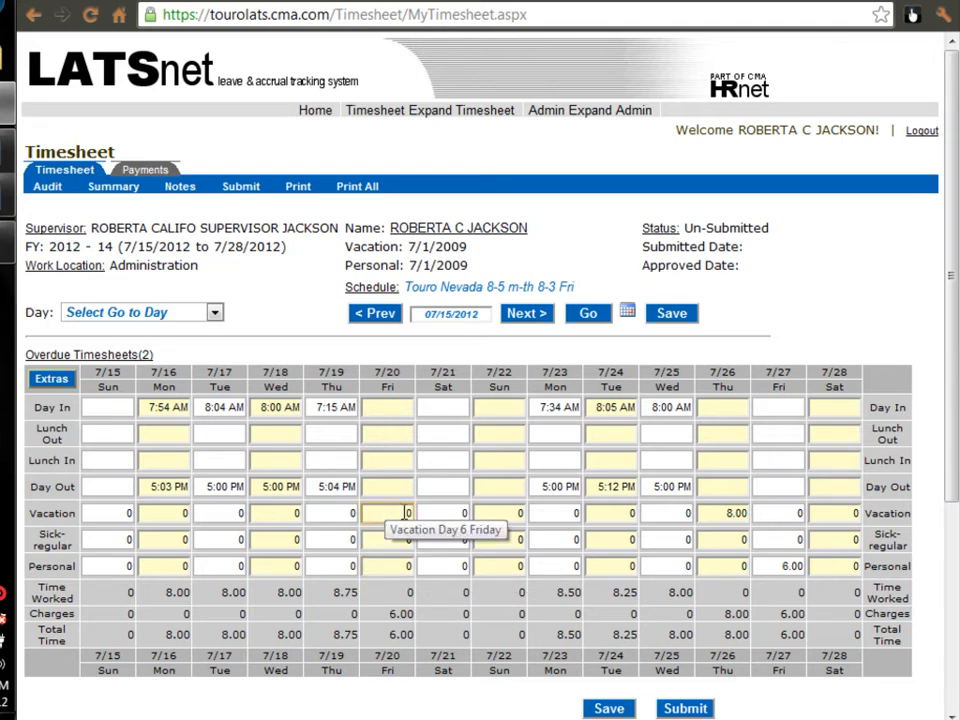
key("BackSpace")
type("6")
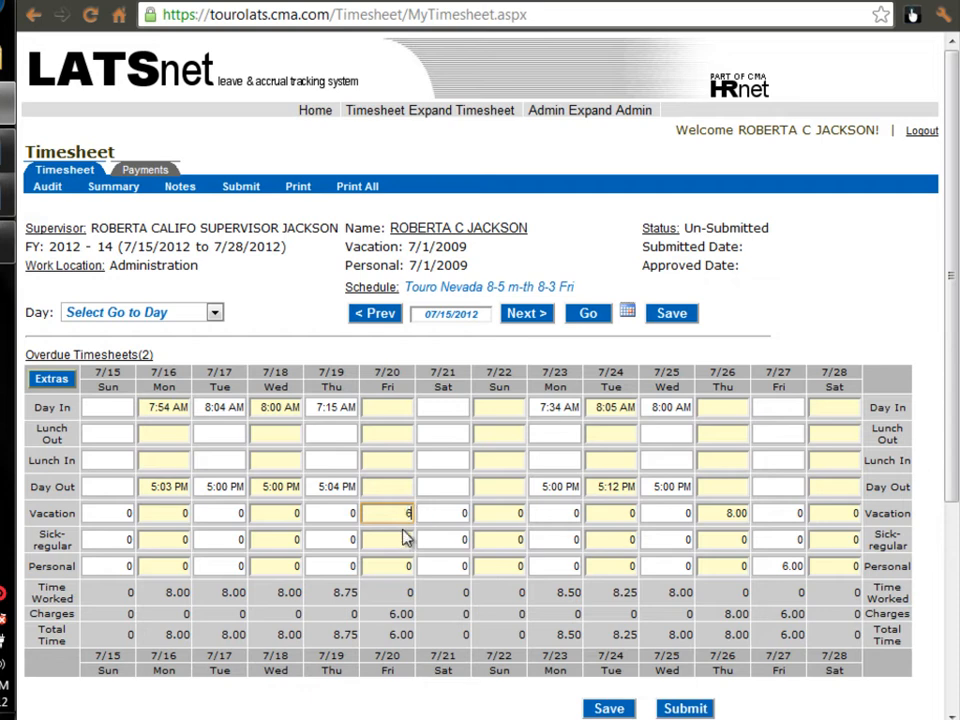
left_click(678, 315)
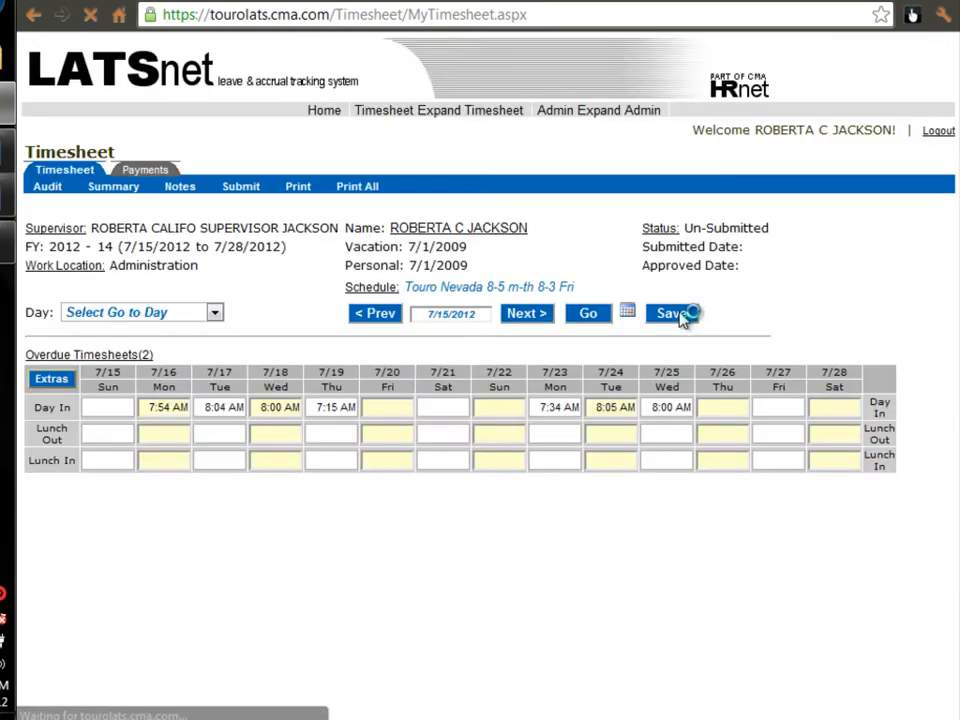
Submit the corrected 7/15/2012 to 7/28/2012 timesheet, accepting the attendance certification, and review its leave balances and usage by day
scroll(757, 423, "down", 1)
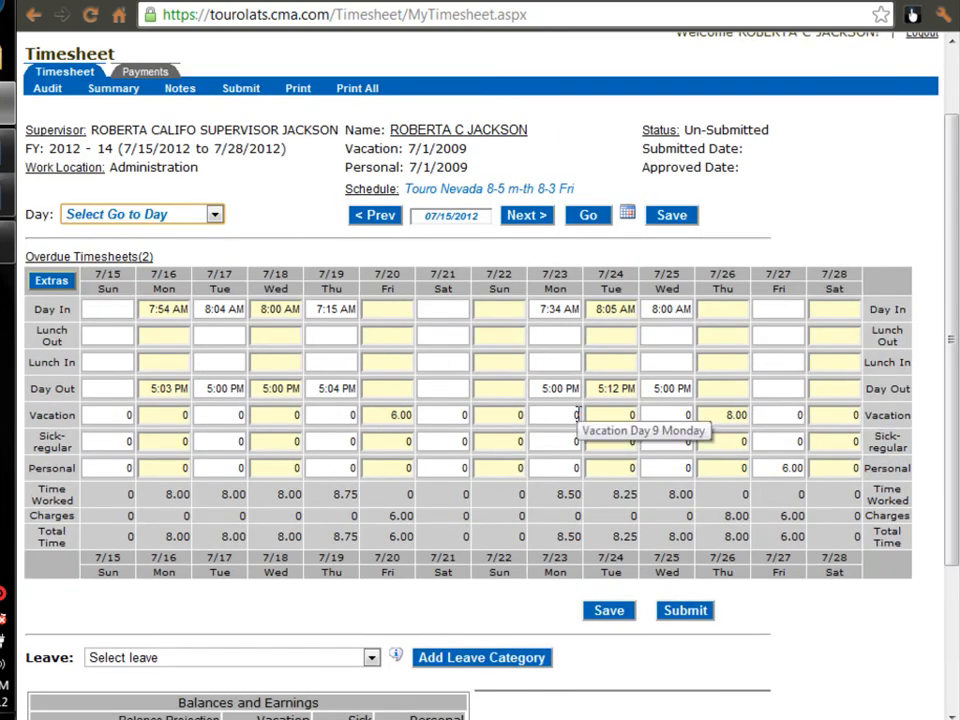
left_click(682, 612)
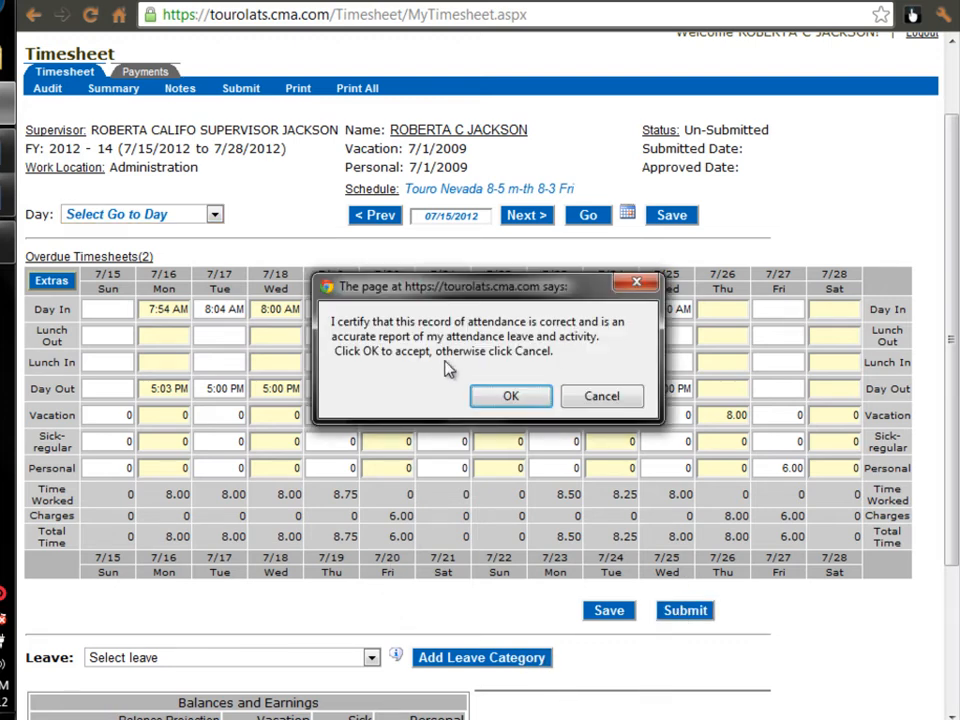
left_click(511, 396)
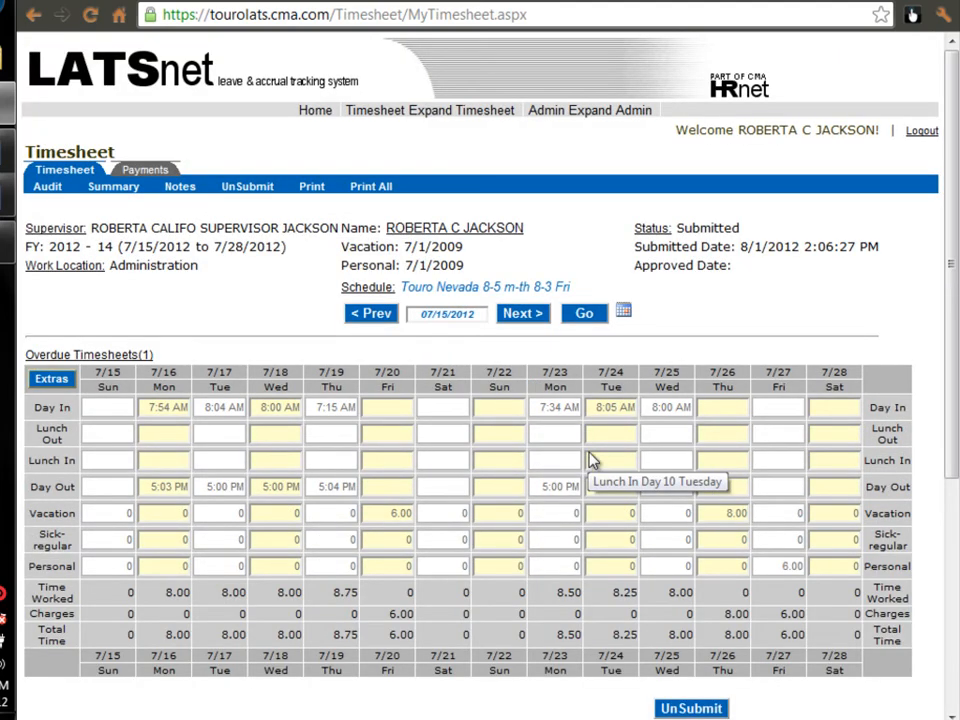
scroll(590, 465, "down", 3)
scroll(590, 458, "down", 2)
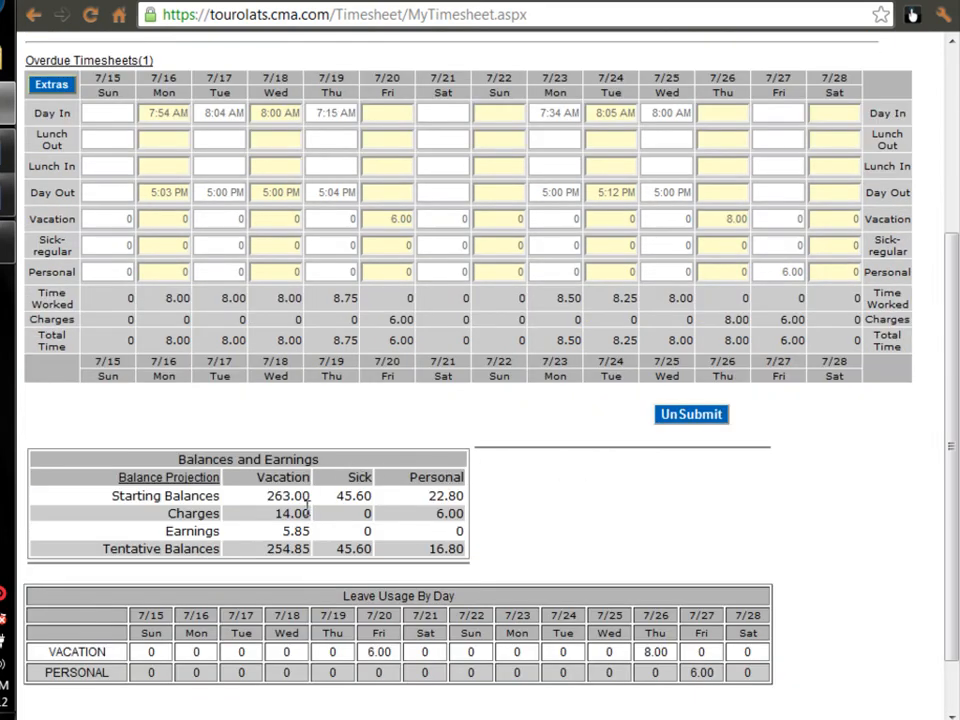